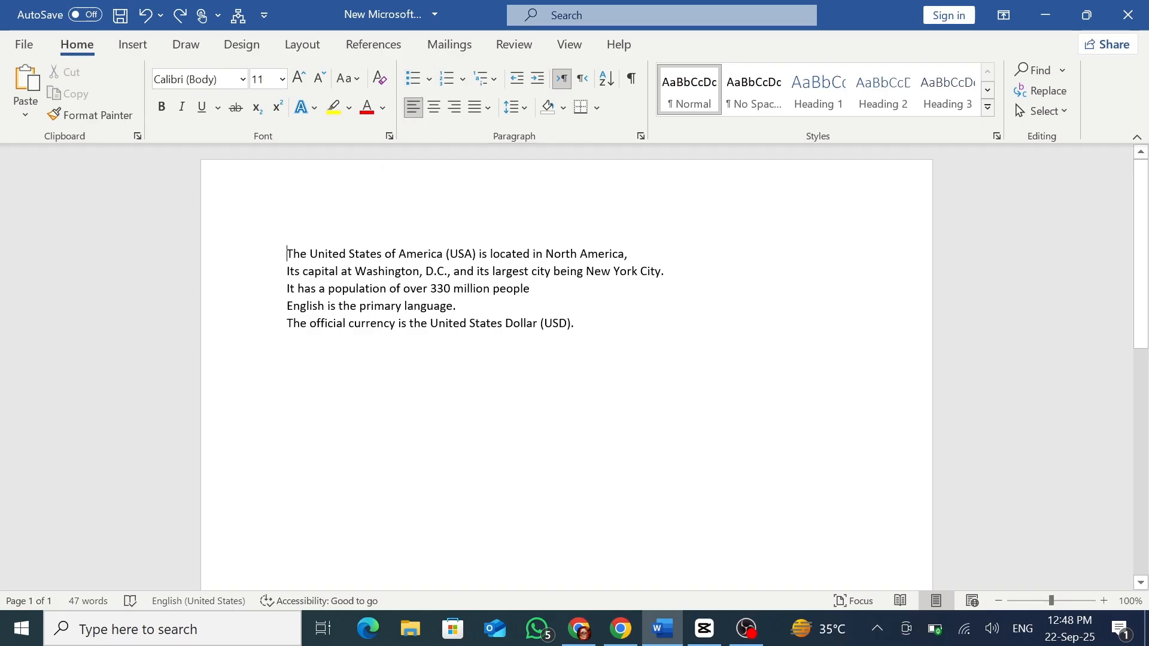
Apply round bullets to all five lines of text about the United States.
drag(287, 254, 583, 323)
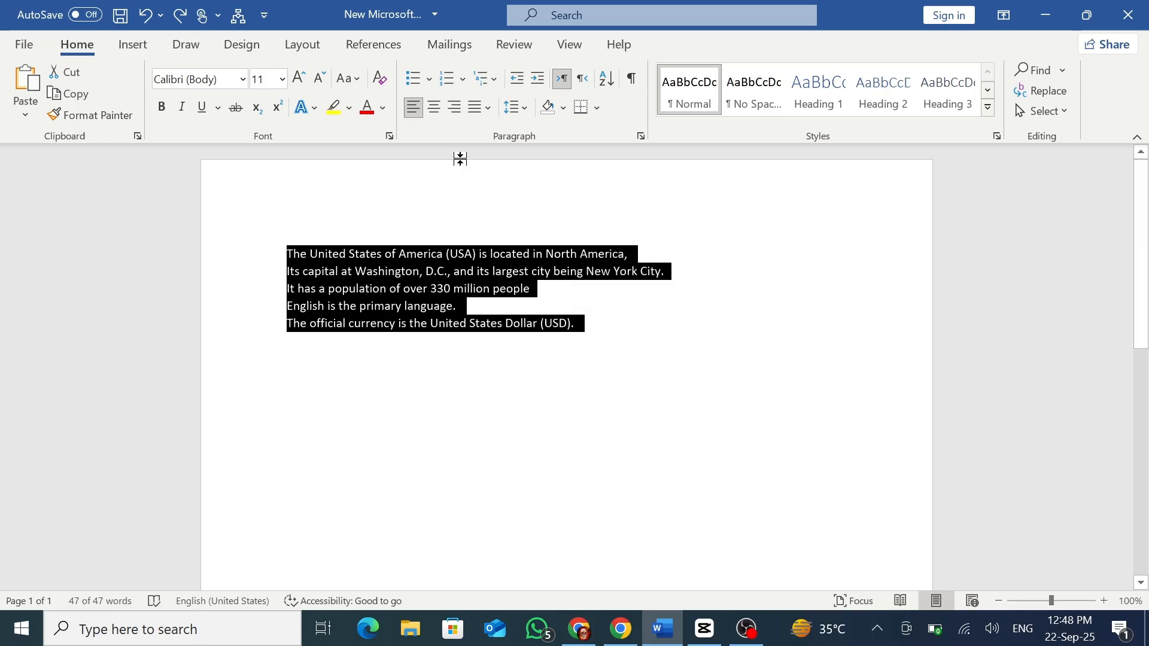
click(411, 80)
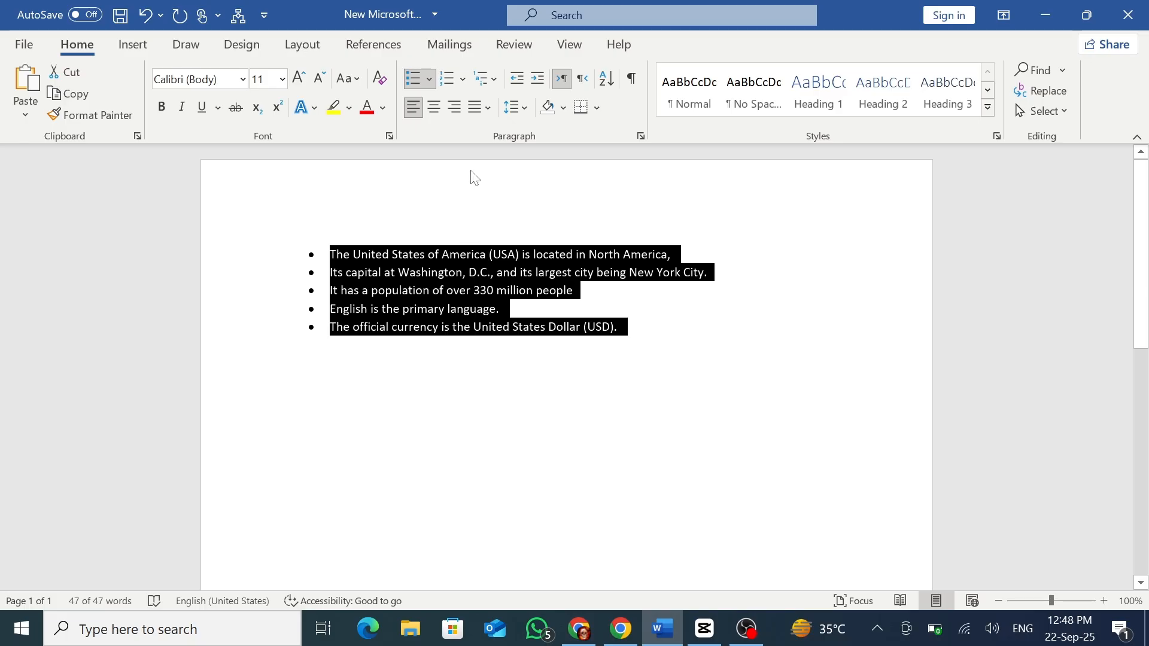
Browse the Sitka Text, Sitka Subheading and Symbol fonts for a new bullet character, leaving without choosing one.
click(429, 86)
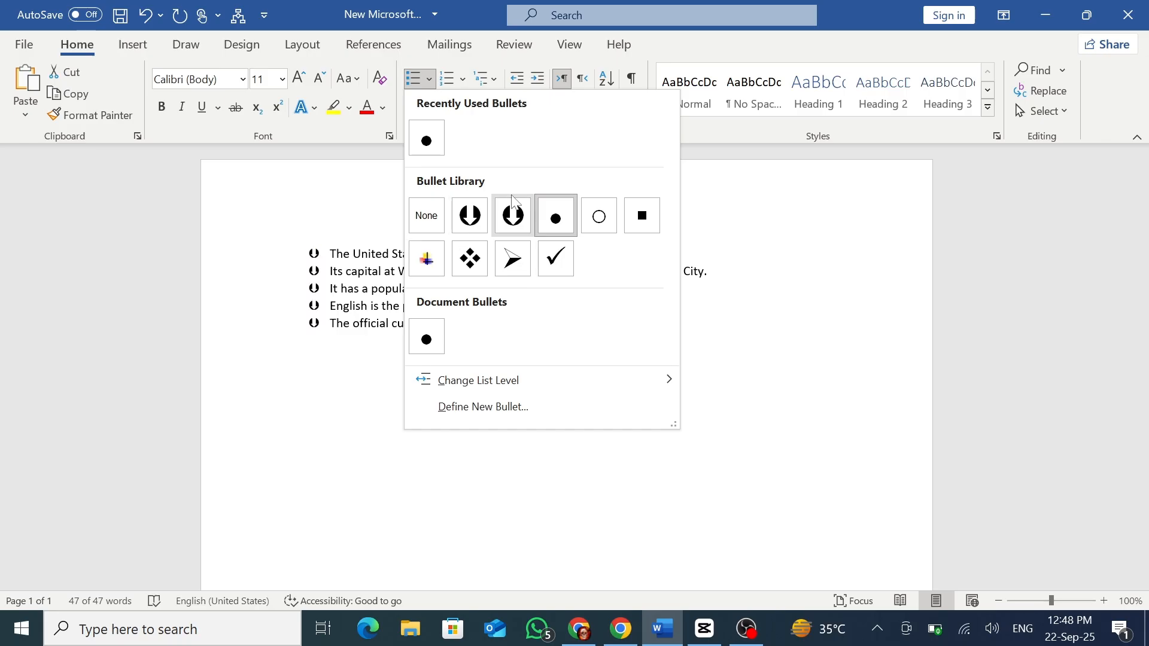
click(487, 409)
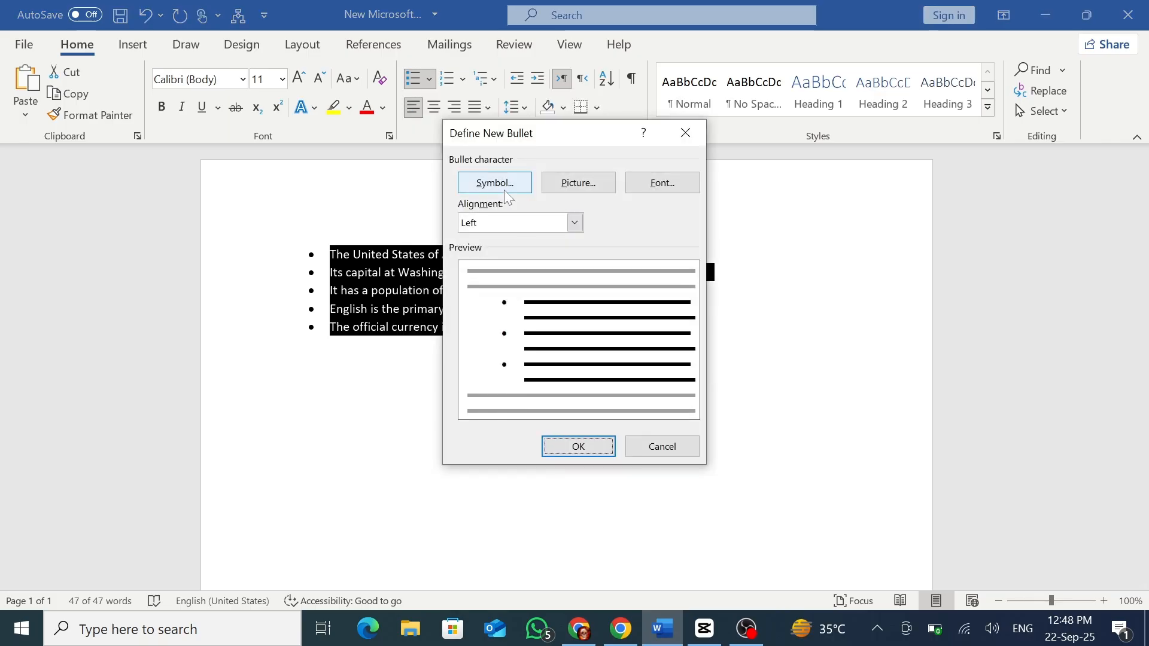
click(504, 189)
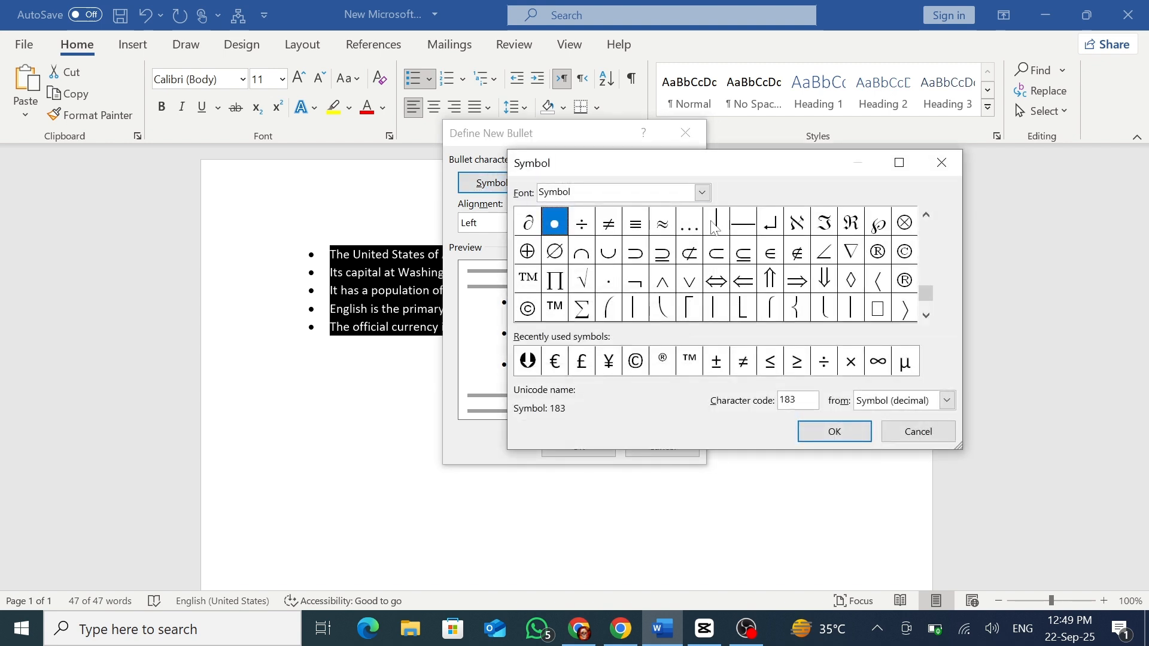
click(702, 192)
click(650, 239)
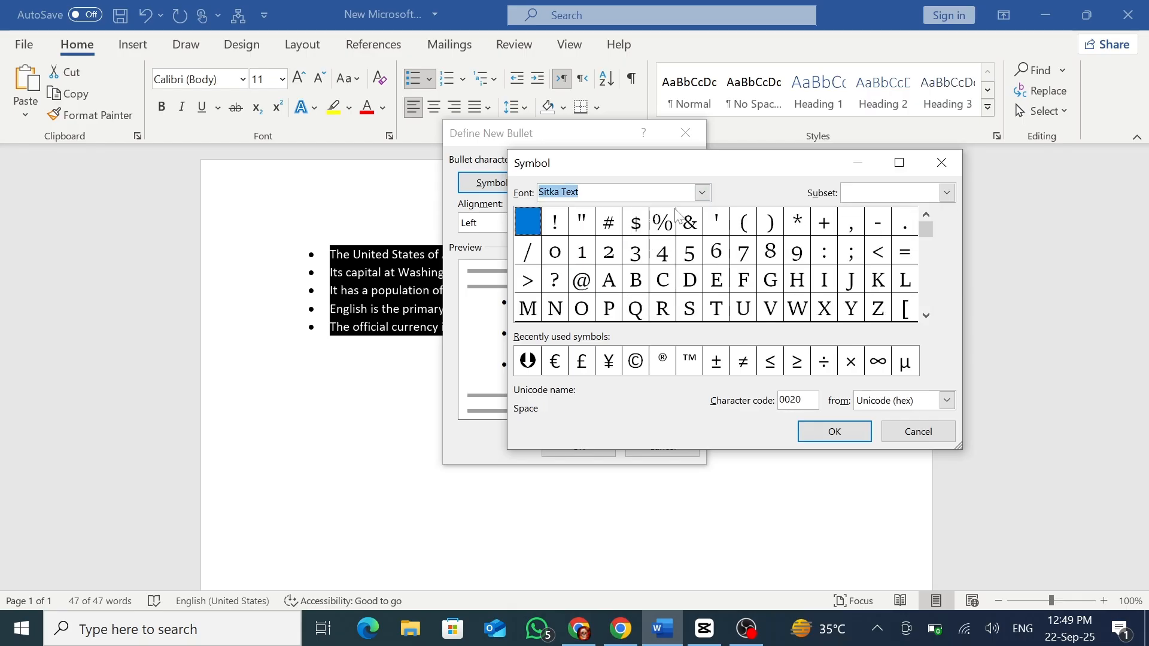
click(702, 192)
click(658, 219)
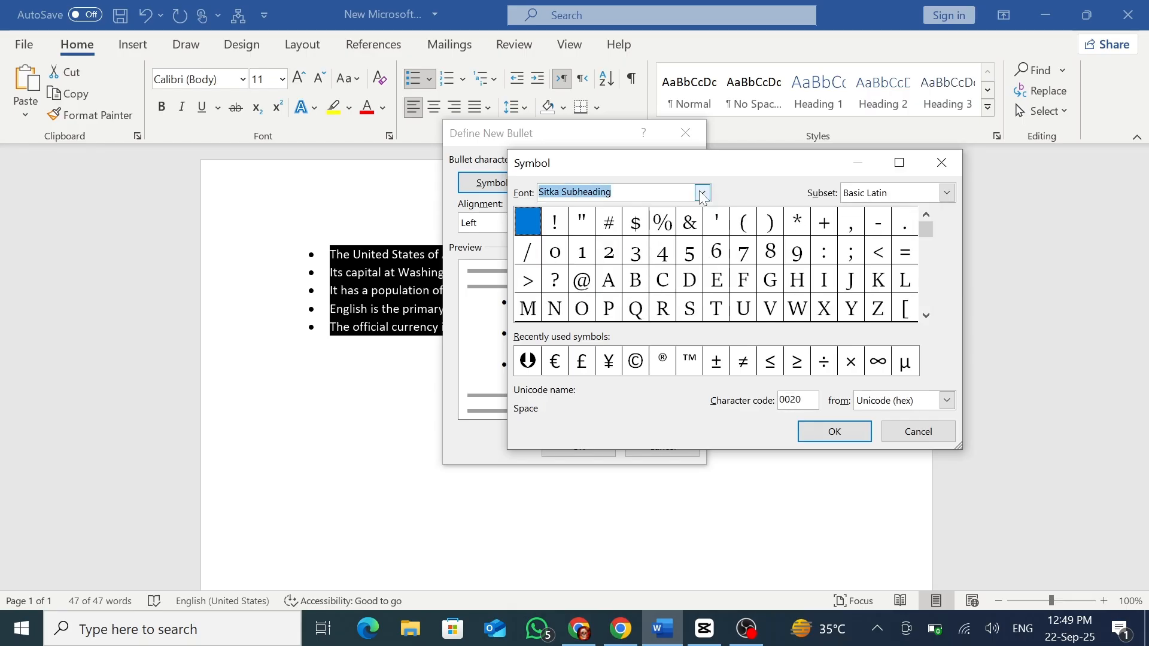
click(702, 192)
click(623, 281)
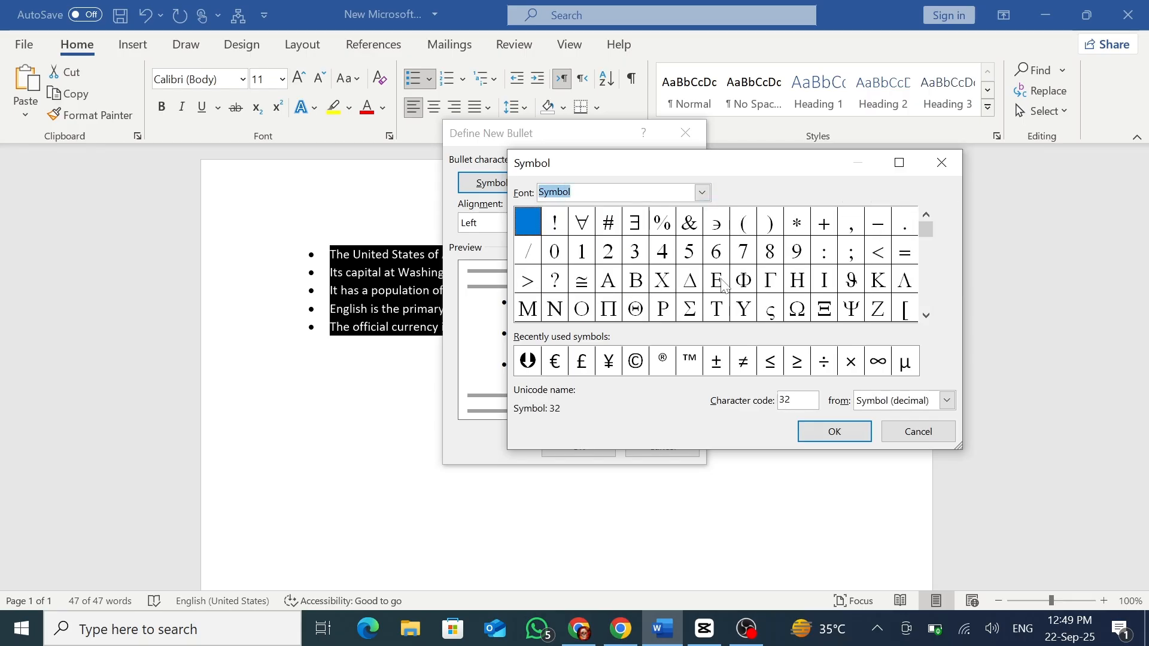
click(885, 435)
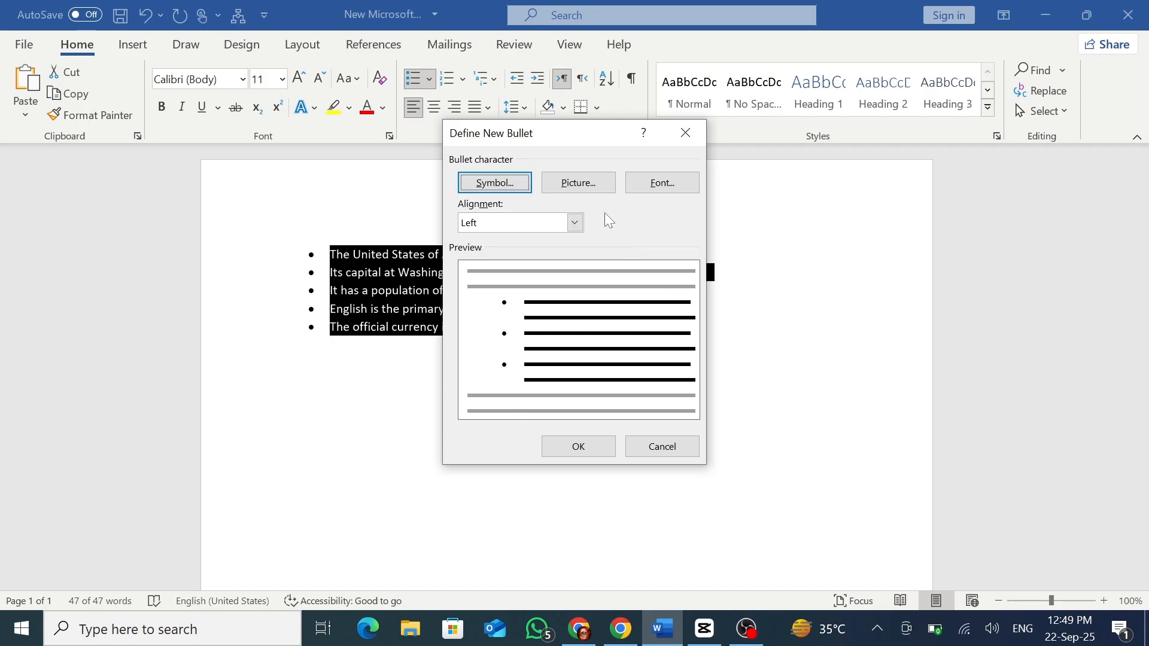
Look at the local Pictures folder as a source for a picture bullet, and cancel the new bullet definition.
click(578, 189)
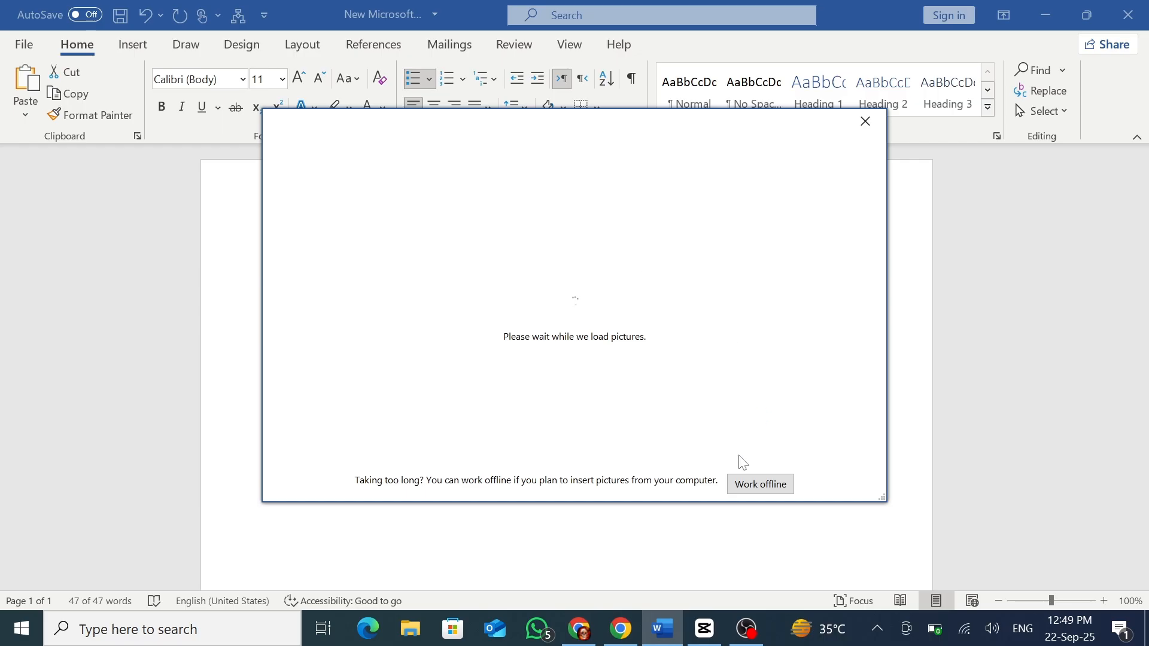
click(752, 488)
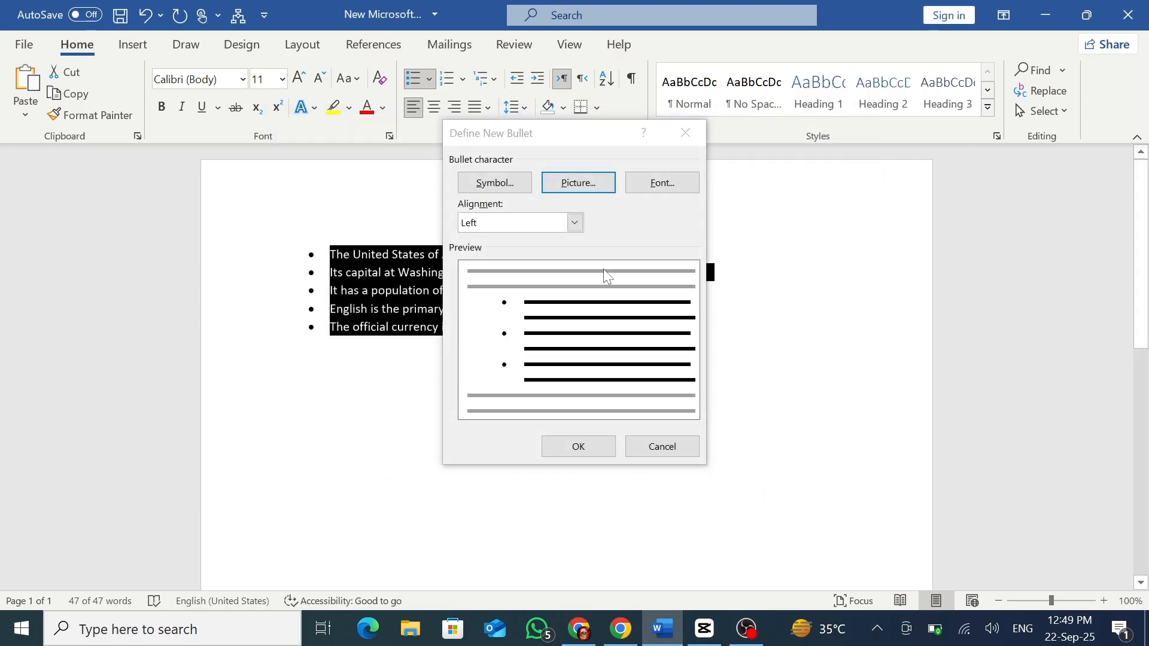
click(587, 185)
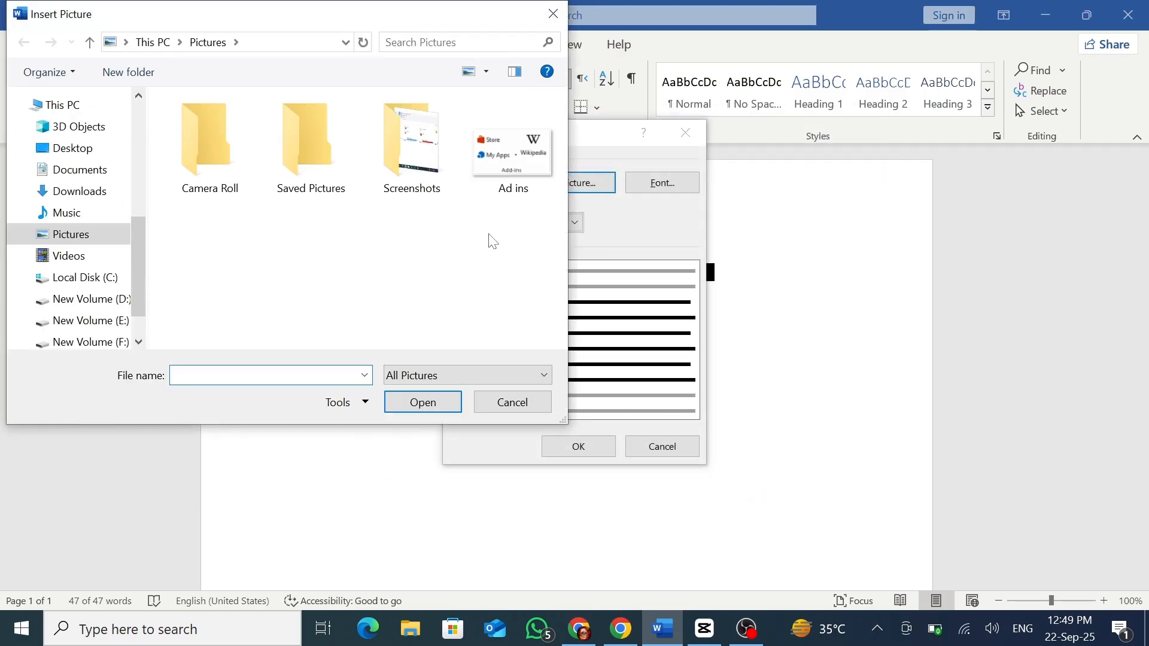
click(513, 402)
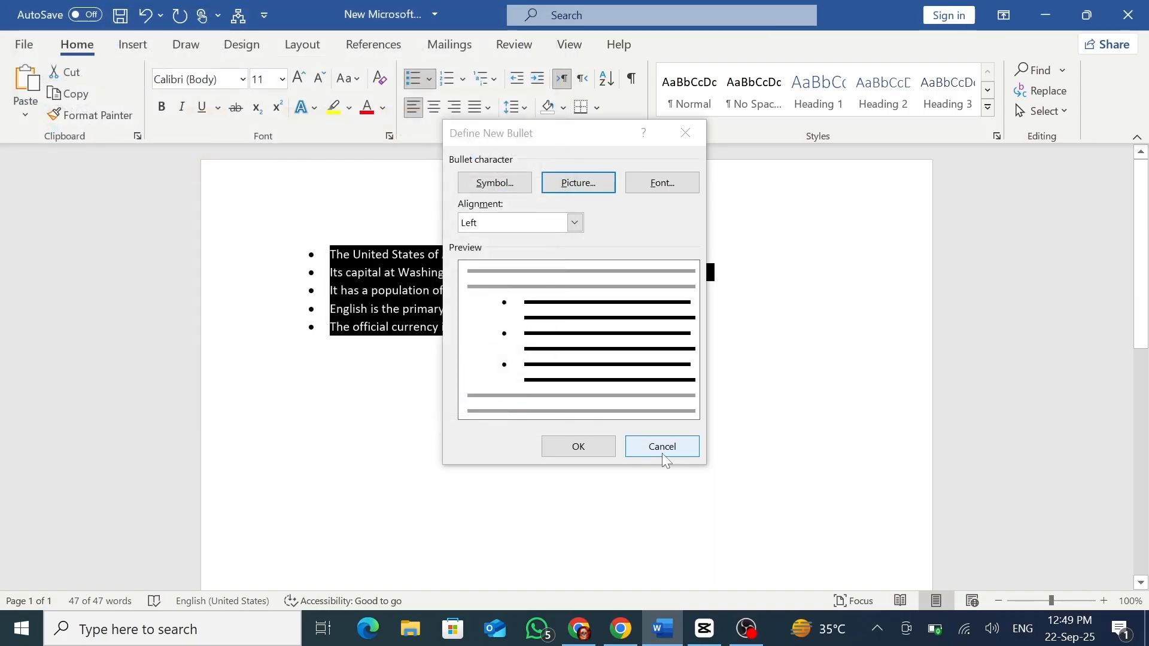
click(671, 452)
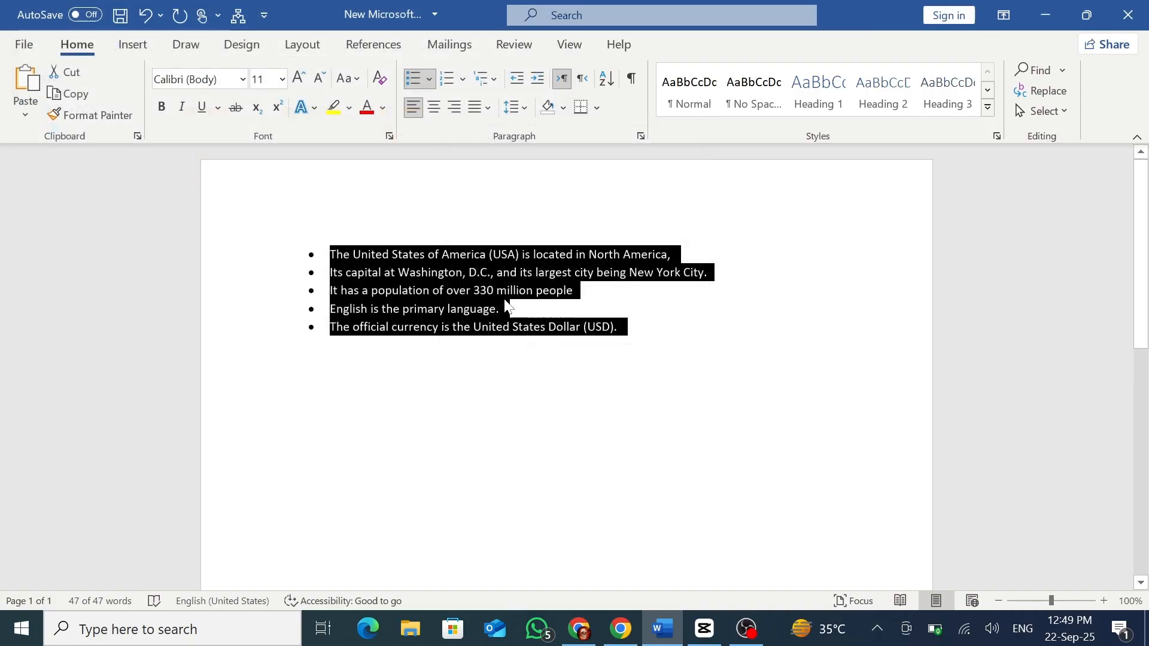
Convert the five bulleted lines to a 1., 2., 3. numbered list and preview the other number formats.
click(454, 85)
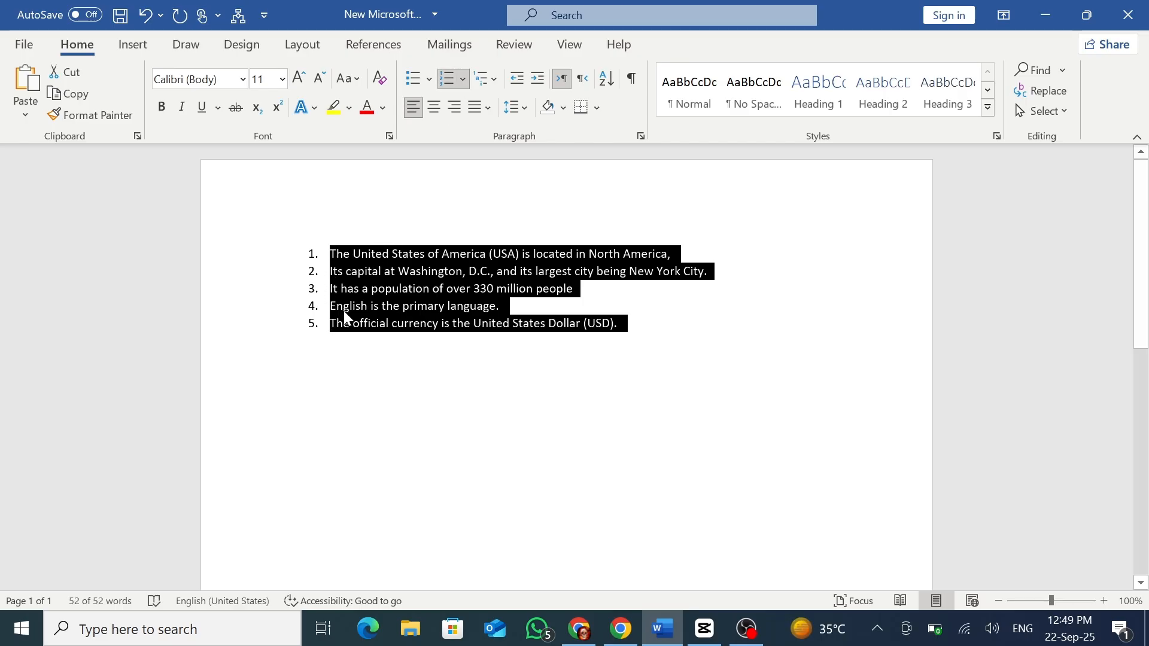
click(463, 79)
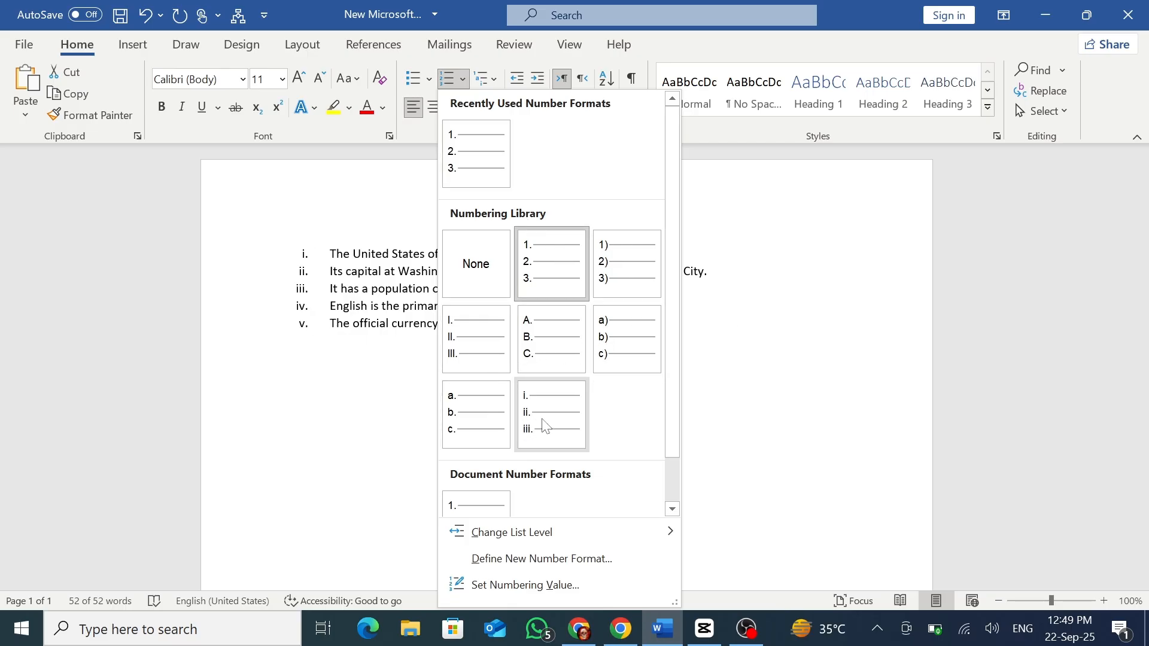
click(393, 383)
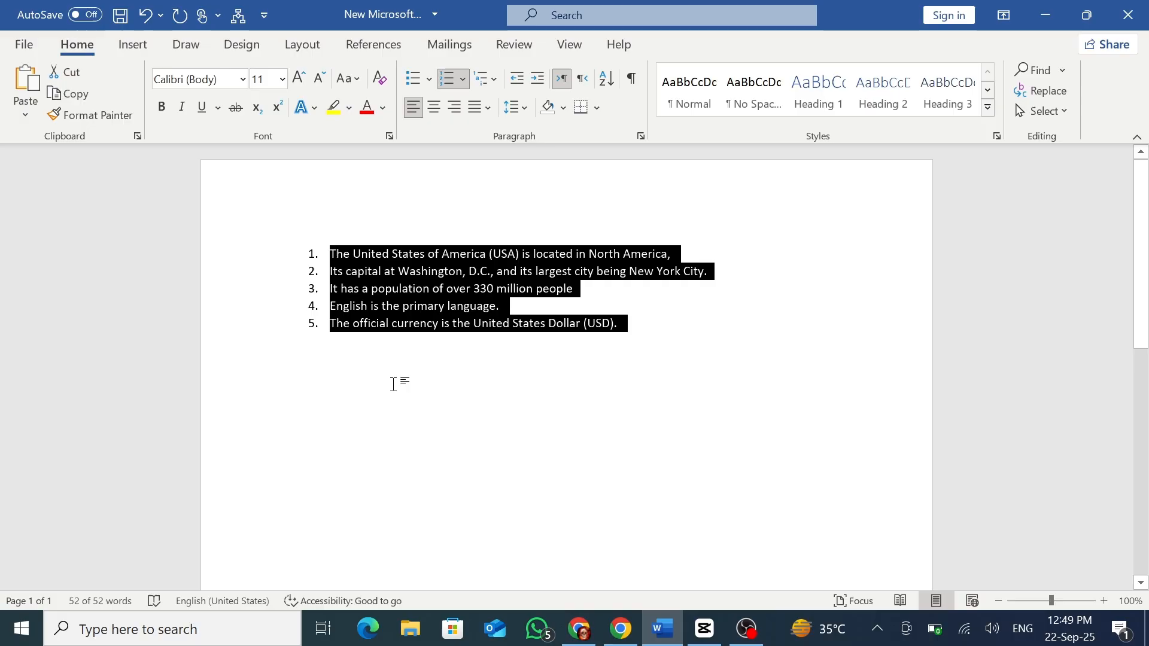
click(462, 326)
Examine the Change List Level options offered for numbering and for bullets.
click(464, 82)
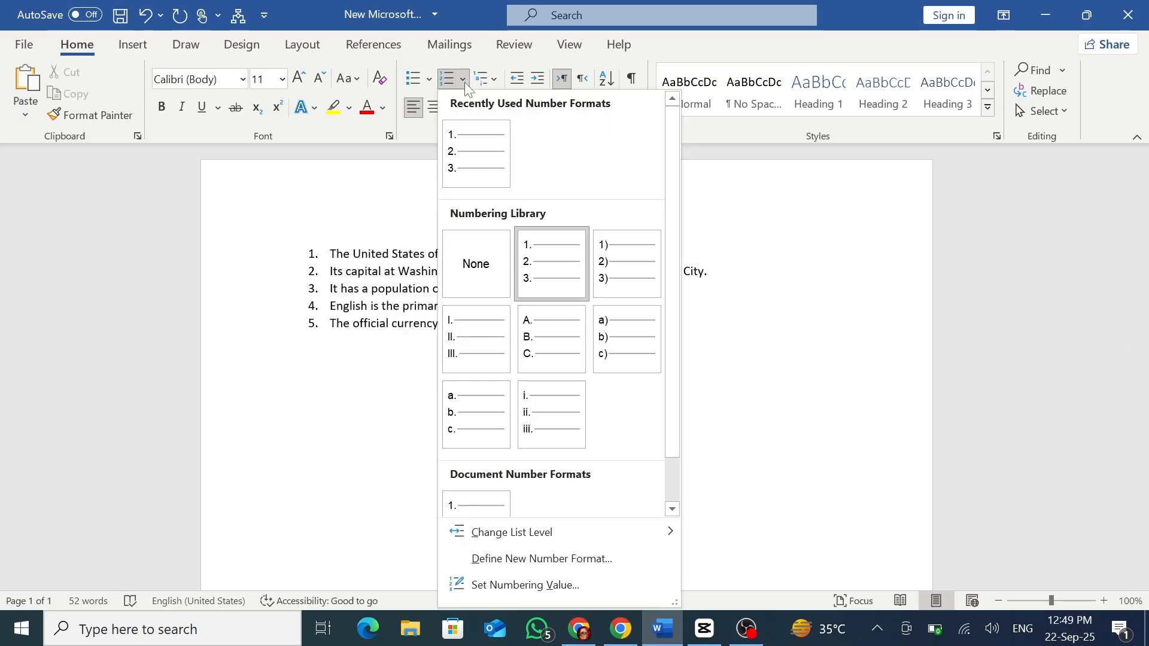
mouse_move(550, 529)
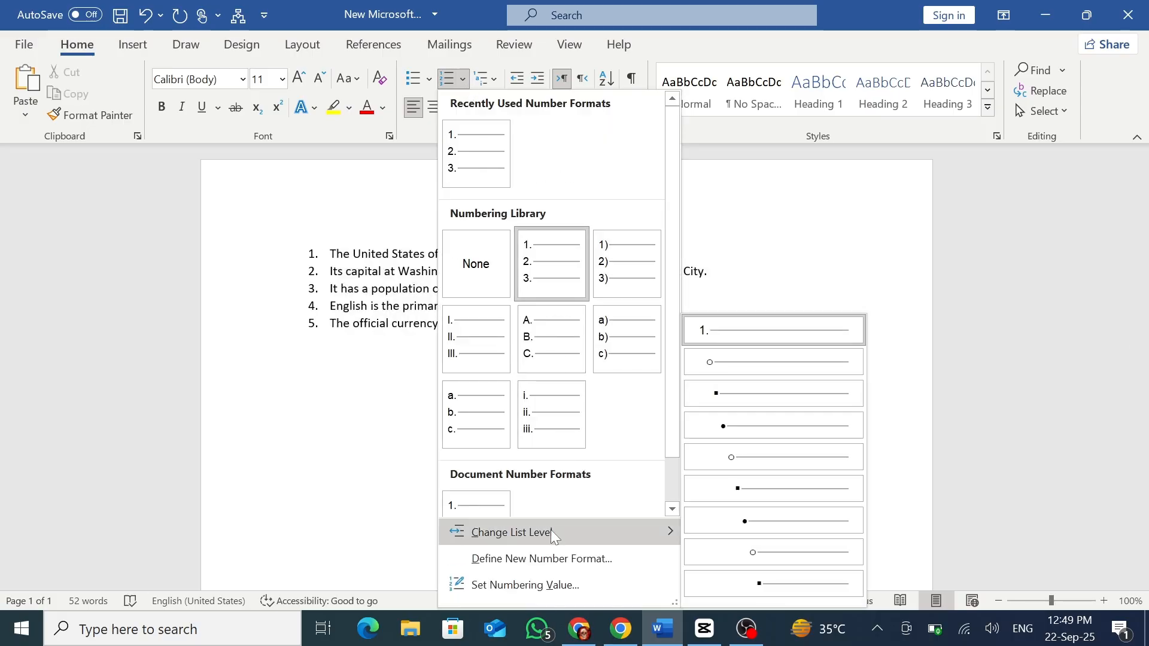
click(427, 76)
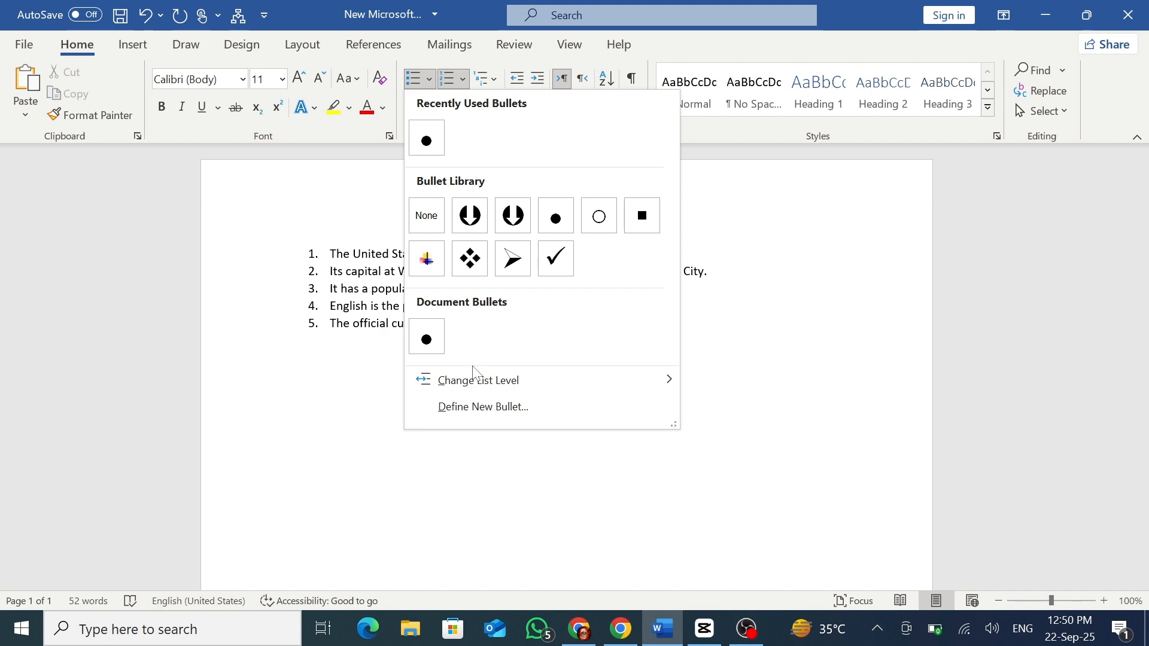
mouse_move(478, 386)
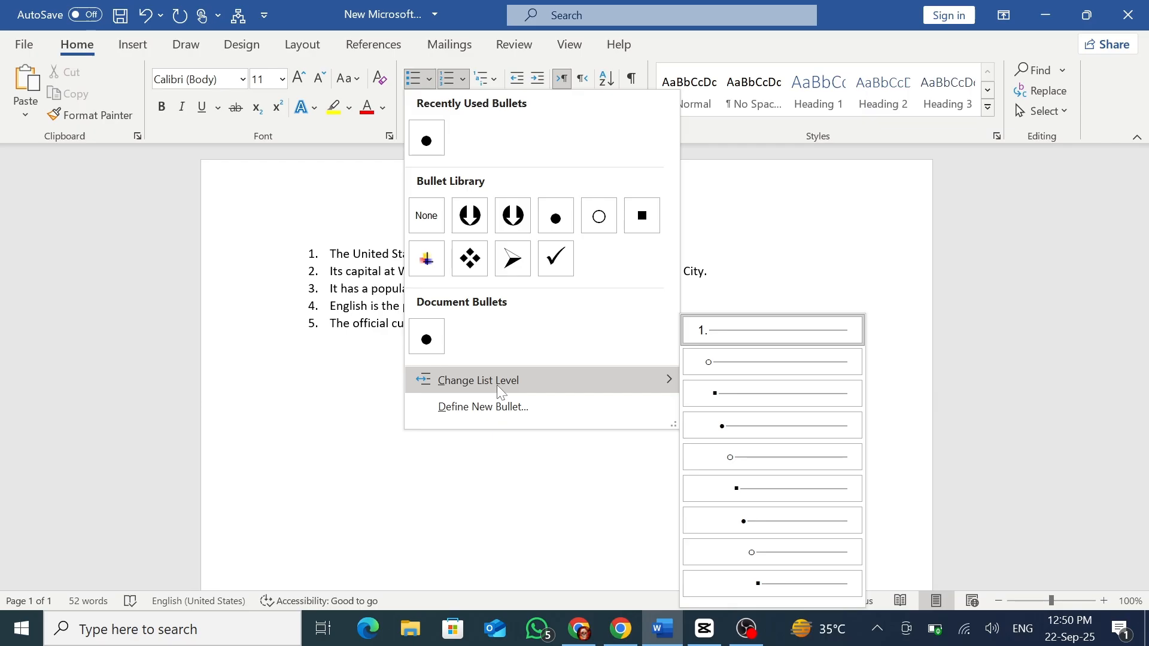
click(380, 405)
Replace the whole document text with "Prime Minister".
key(ctrl+a)
key(BackSpace)
text(Pr)
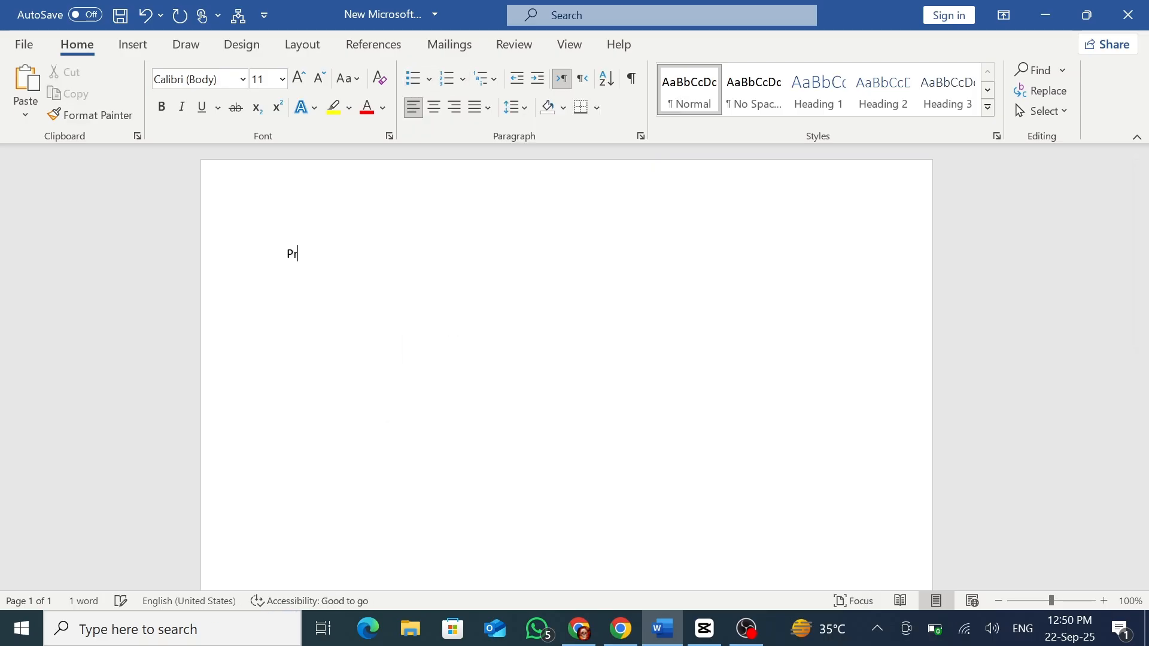
text(ime Minister)
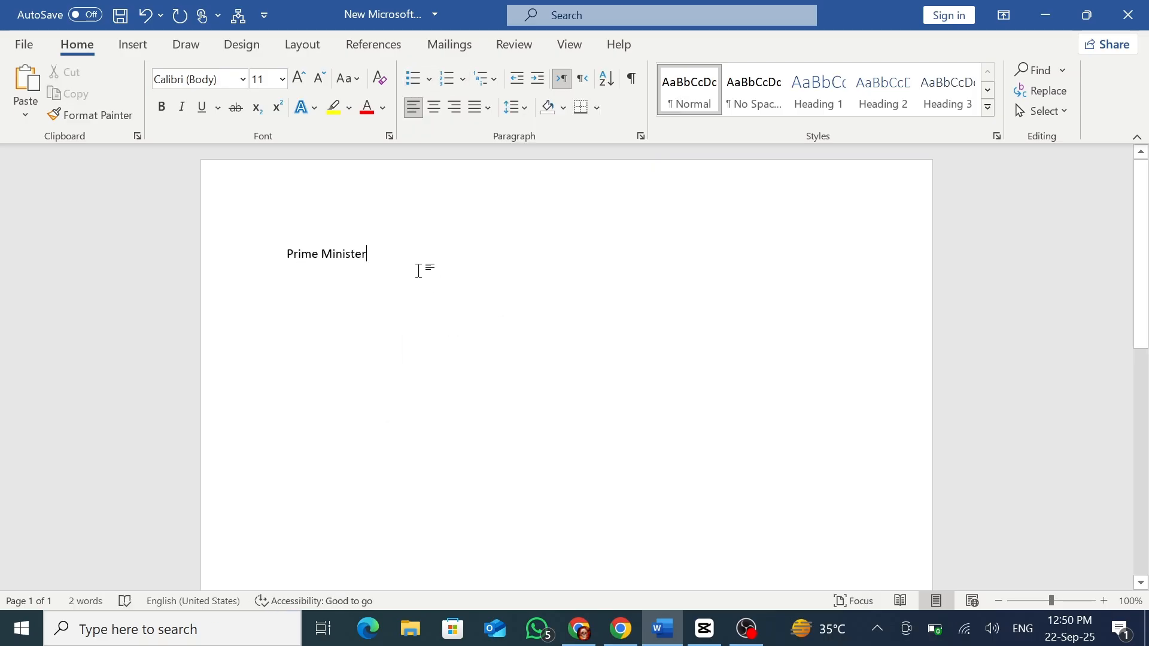
Apply a round bullet to the "Prime Minister" line.
click(429, 81)
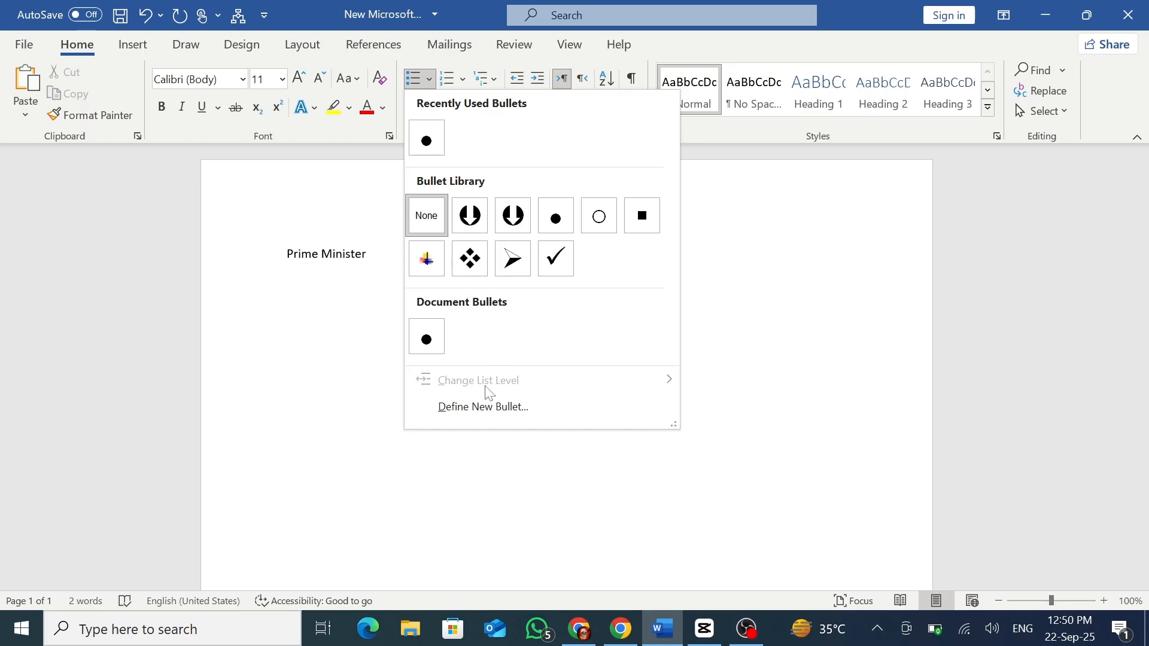
click(375, 351)
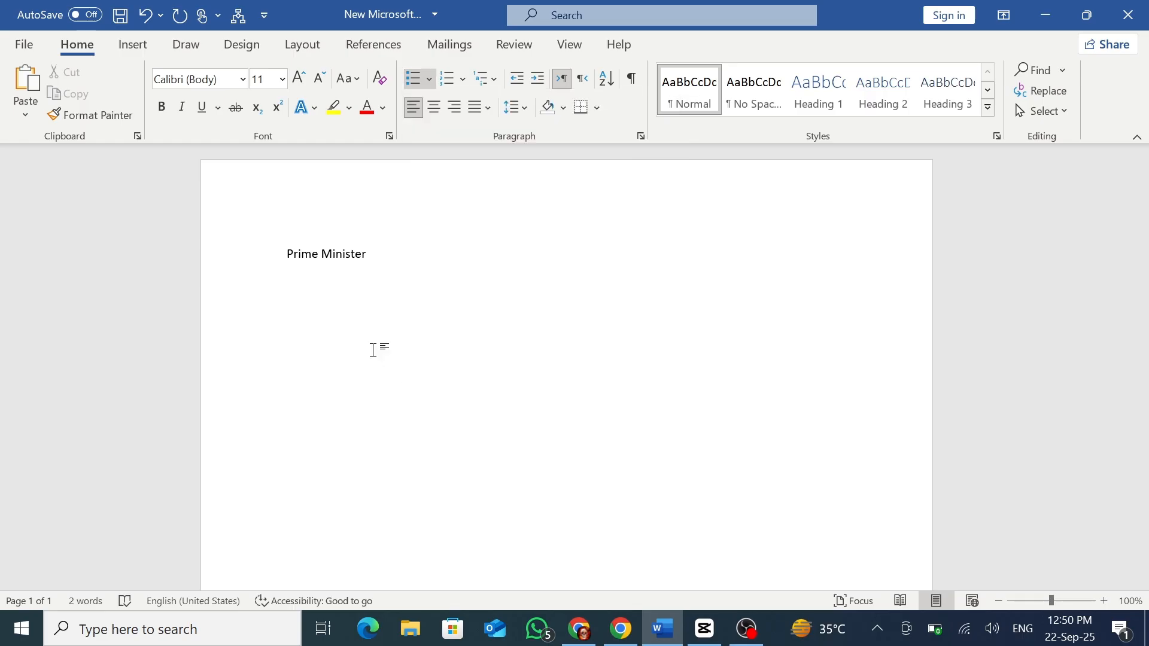
key(ctrl+a)
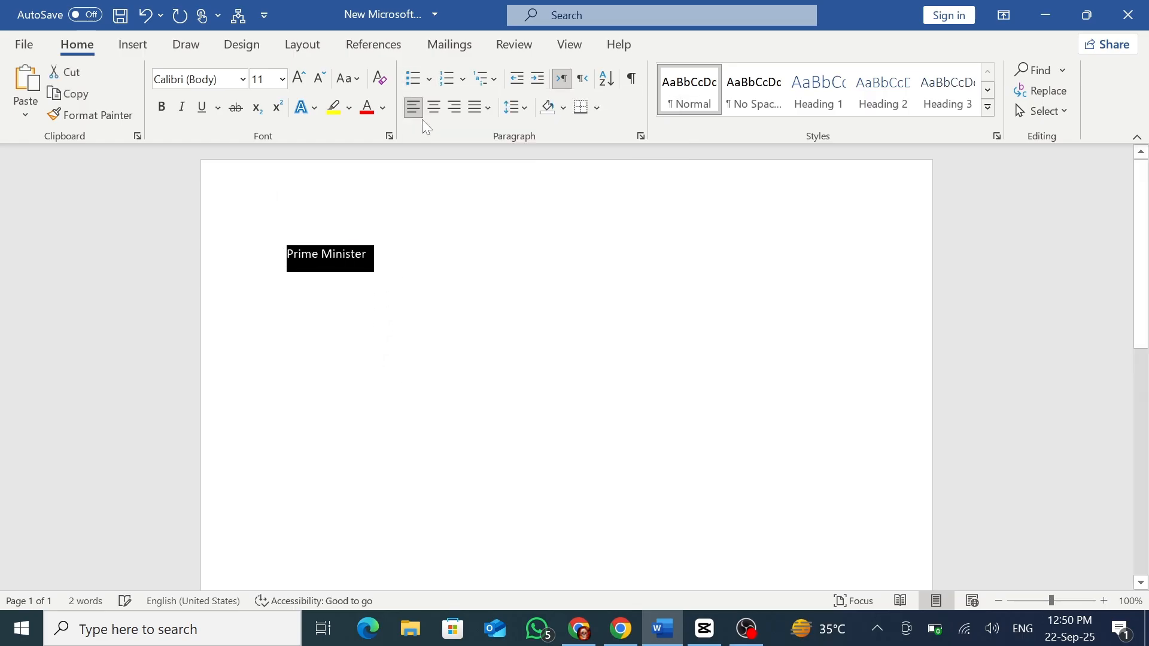
click(412, 80)
click(446, 263)
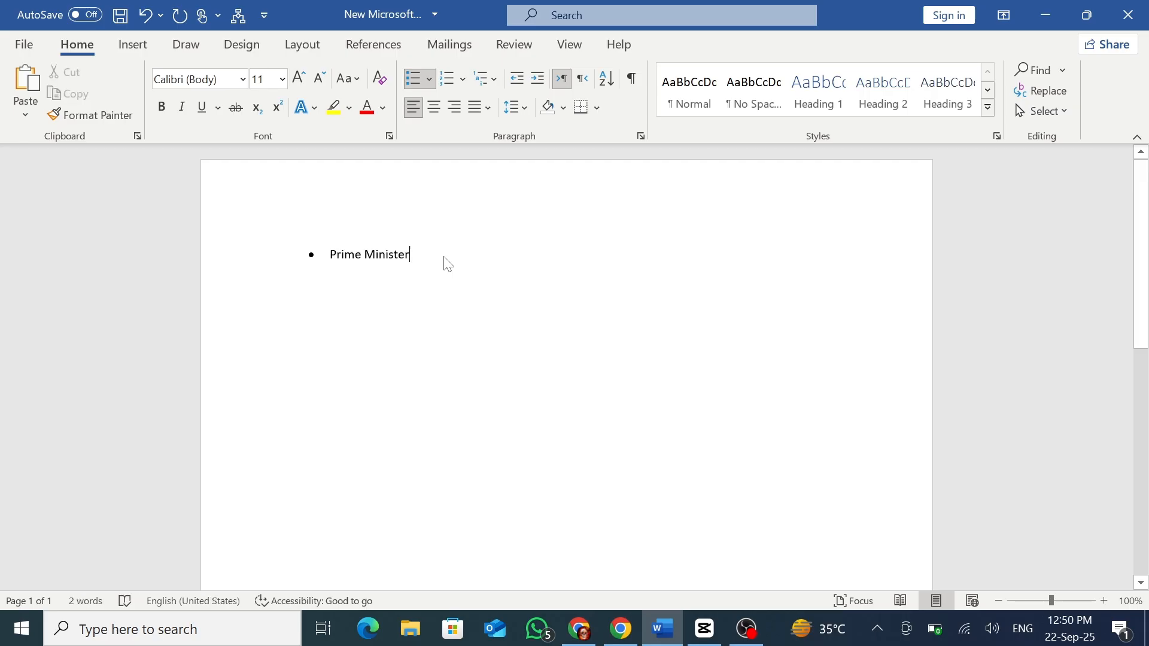
Add a "Cabinet Minister" item below "Prime Minister" and change it to list level 2.
click(429, 78)
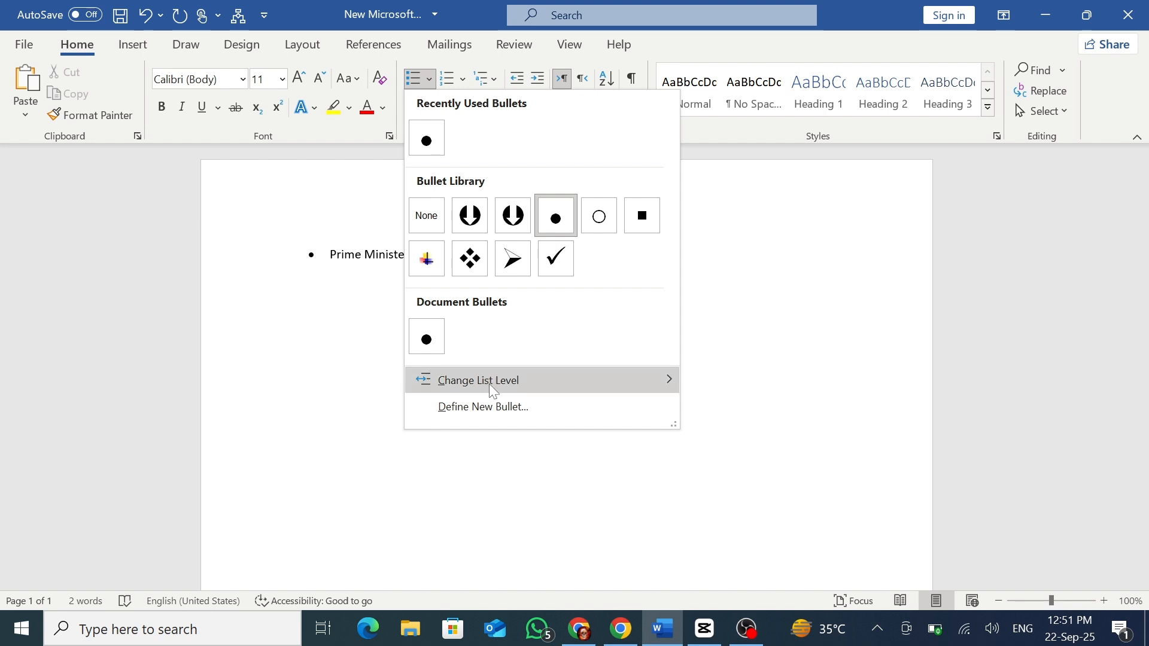
click(438, 287)
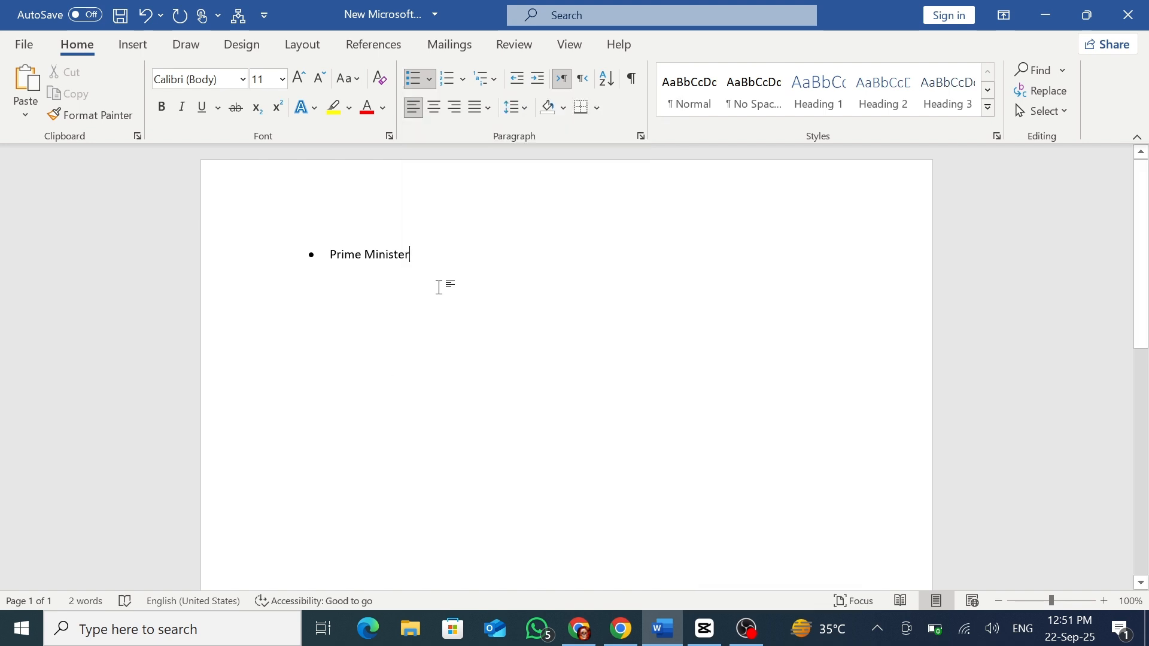
key(Return)
text(Cabinet Minis)
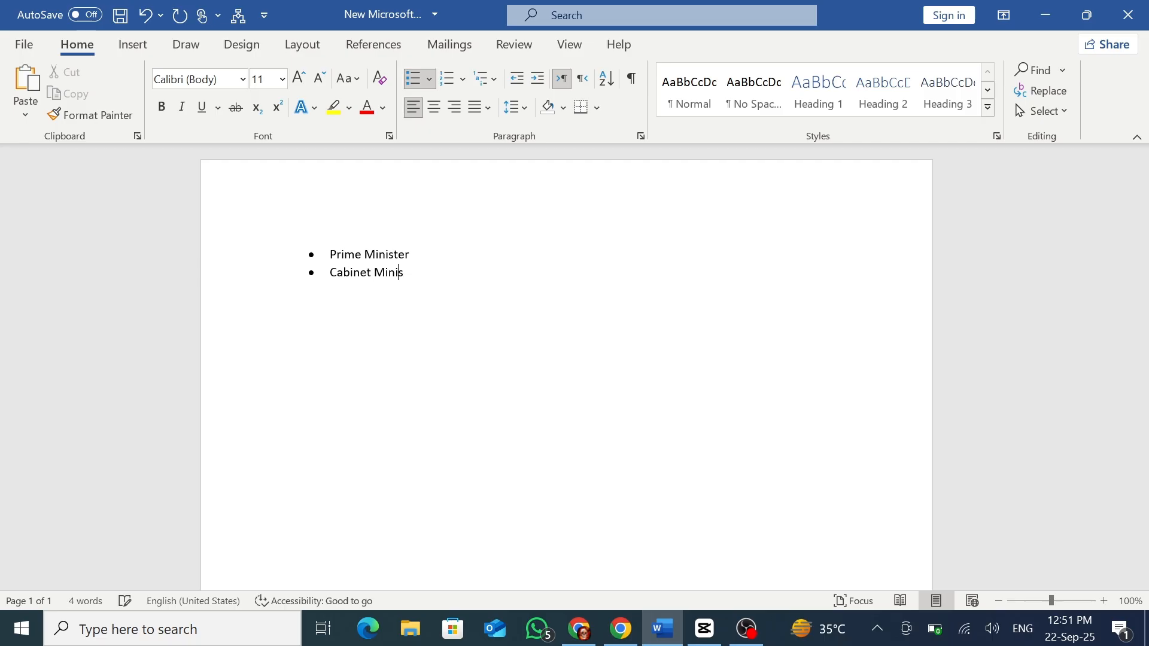
text(ter)
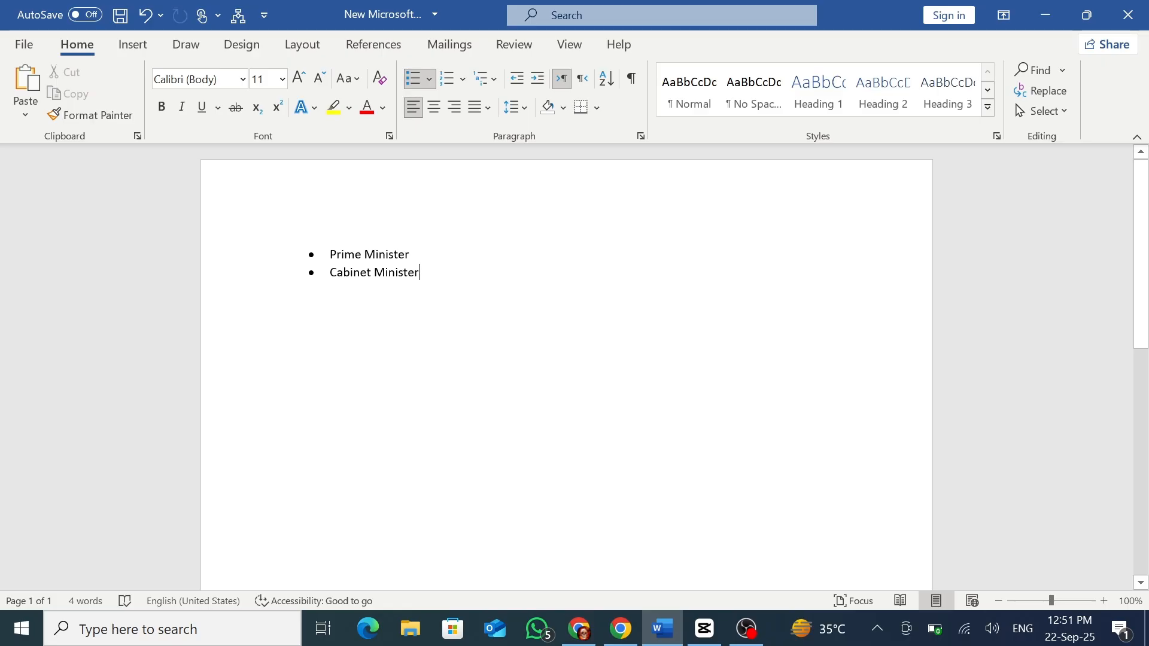
click(428, 79)
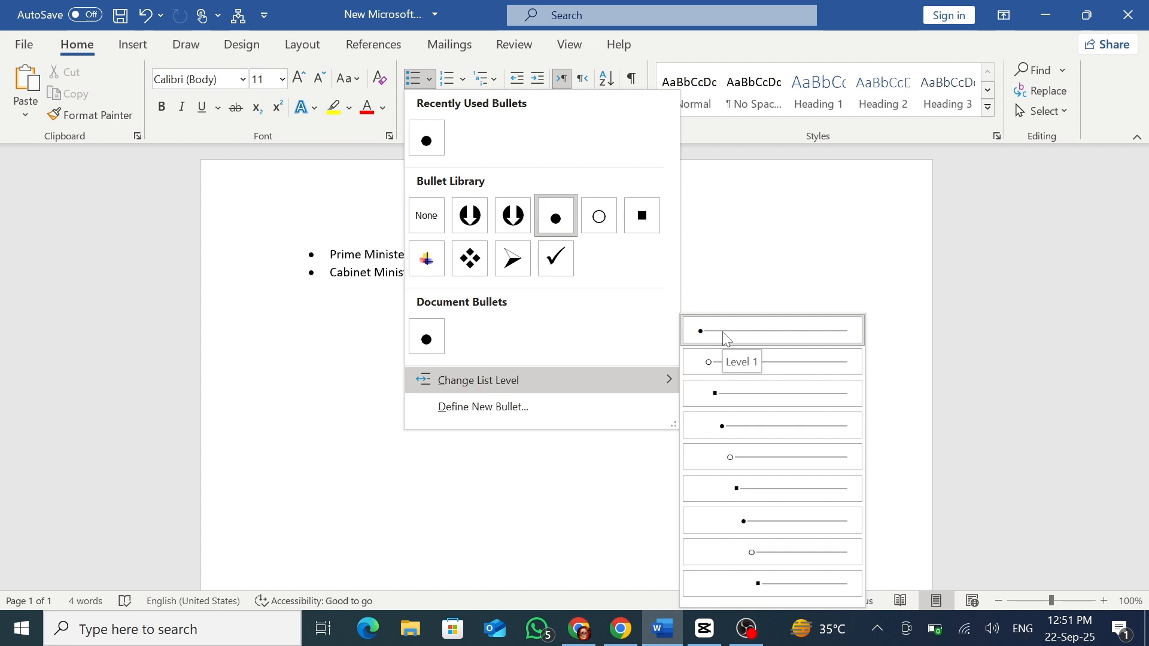
click(721, 363)
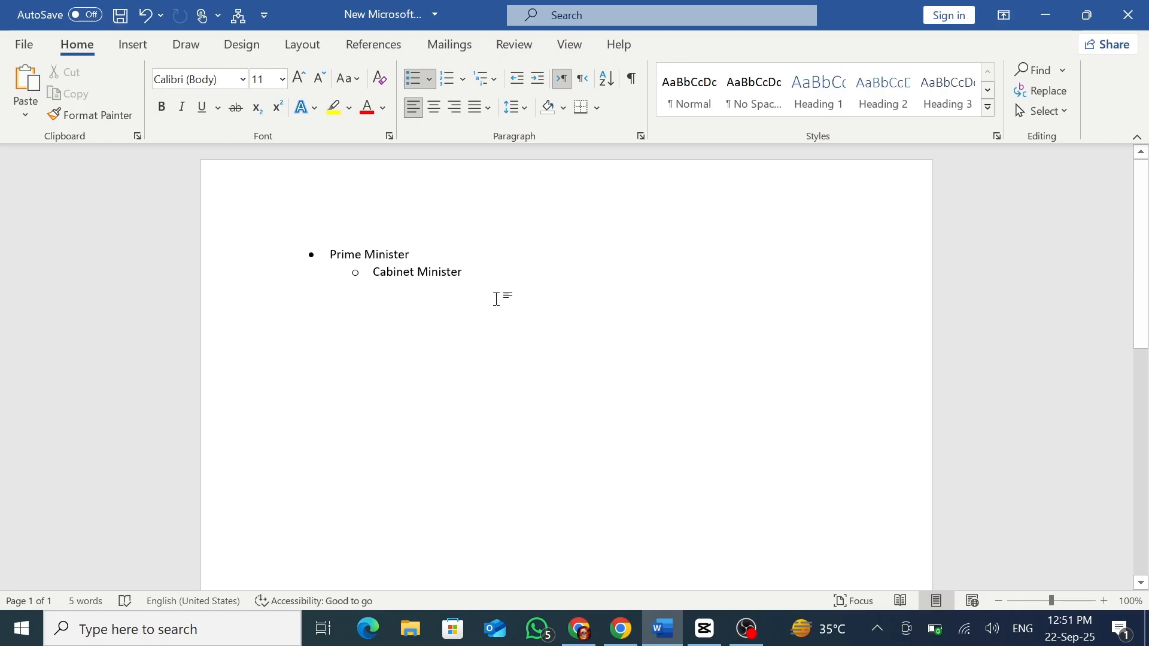
Add a "Finance Minister" item below "Cabinet Minister" and change it to list level 3.
key(Return)
text(Finance Minister)
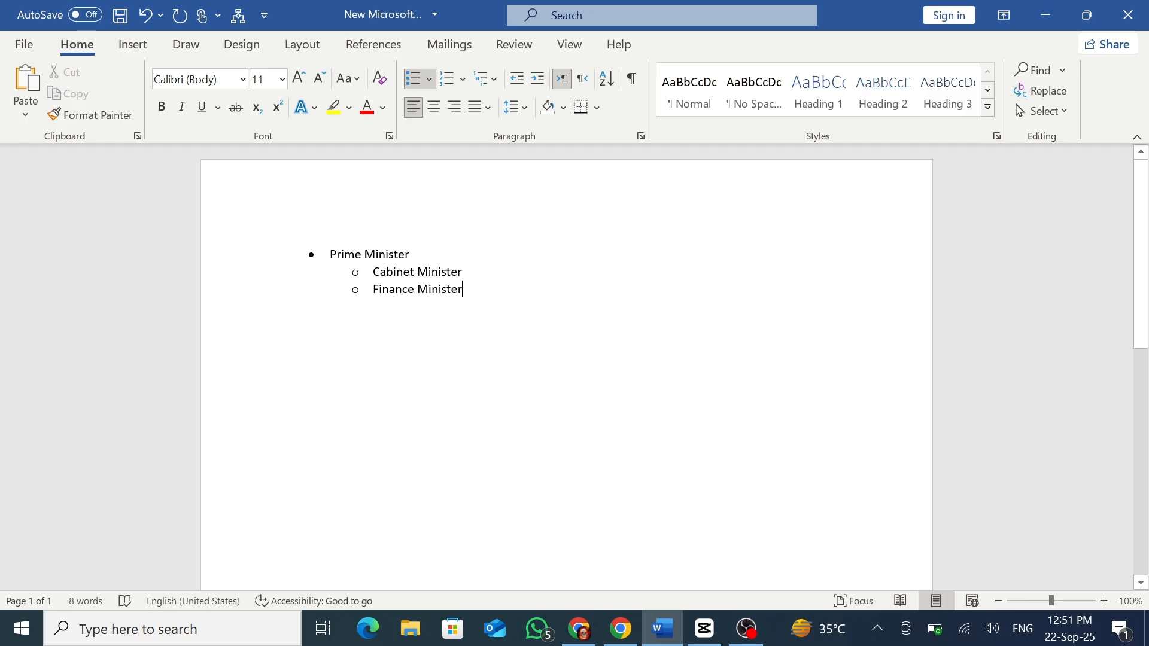
click(432, 82)
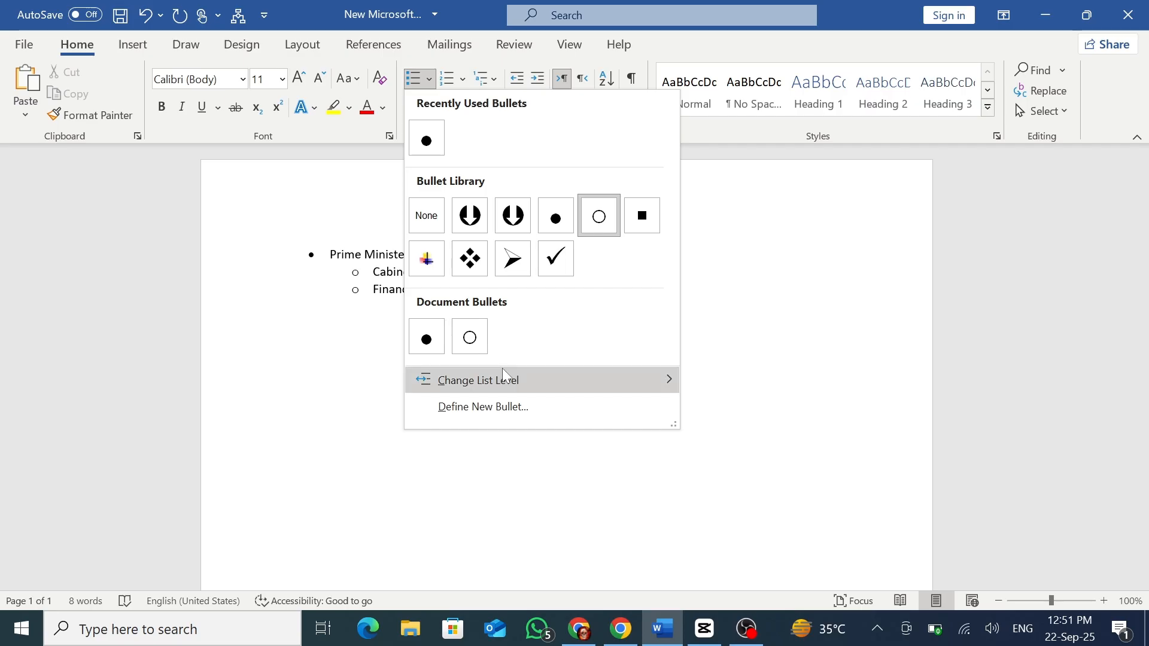
mouse_move(501, 374)
click(740, 395)
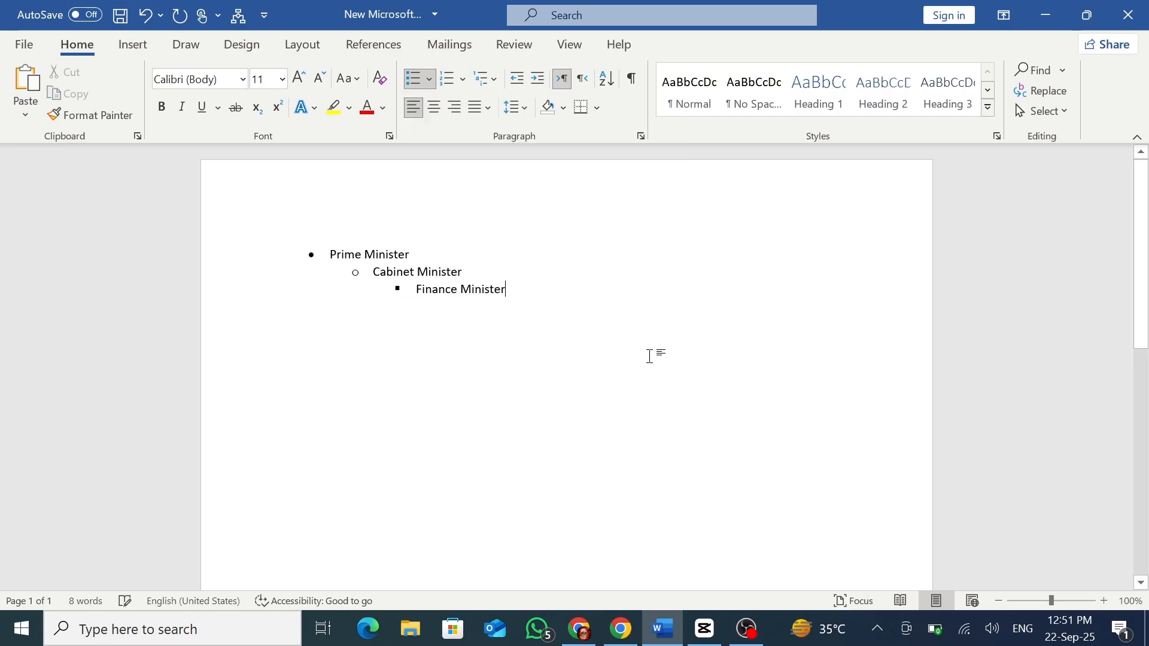
Add a "Secretary of Finance" item below "Finance Minister" and change it to list level 4.
key(Return)
text(Secretary of Finance)
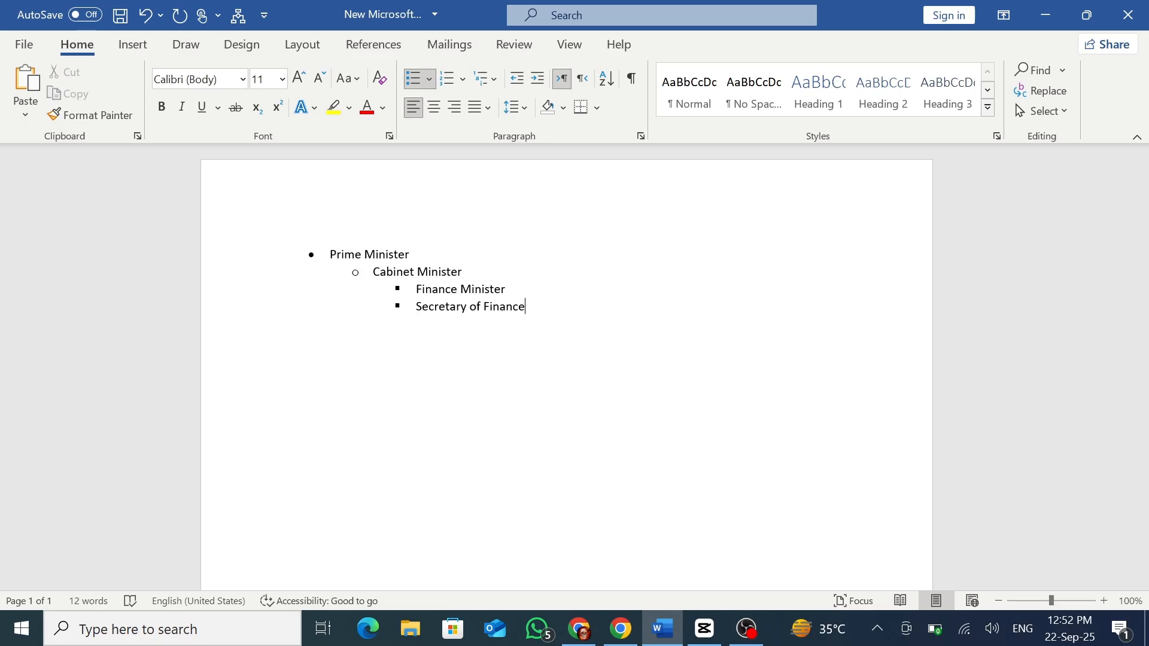
click(429, 79)
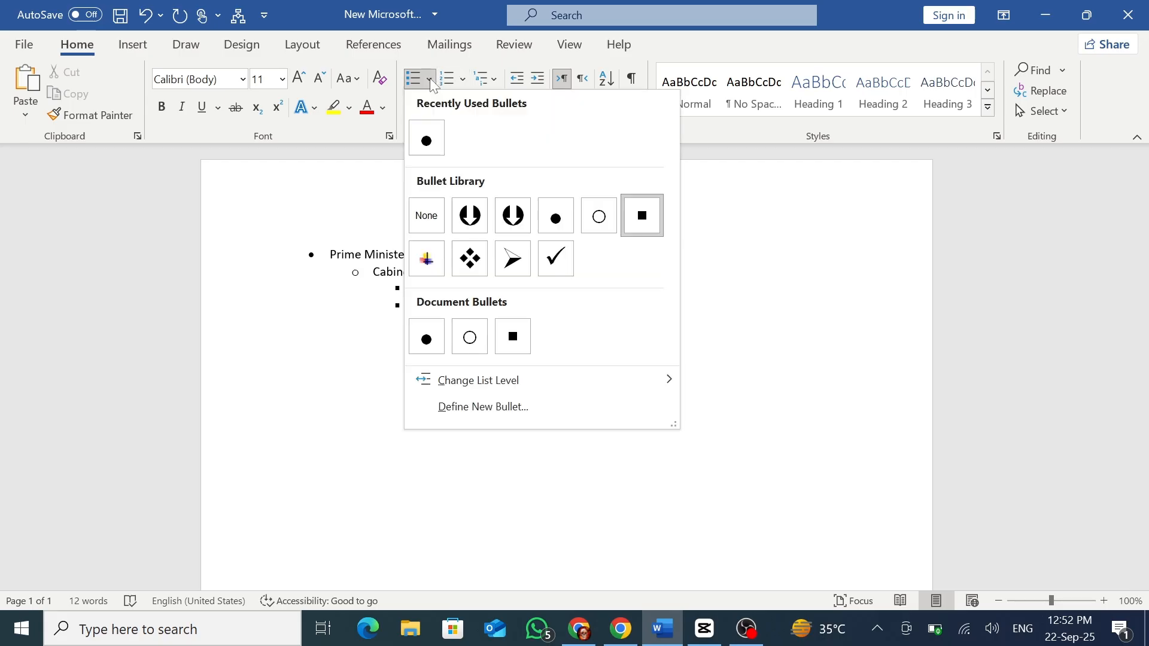
mouse_move(524, 379)
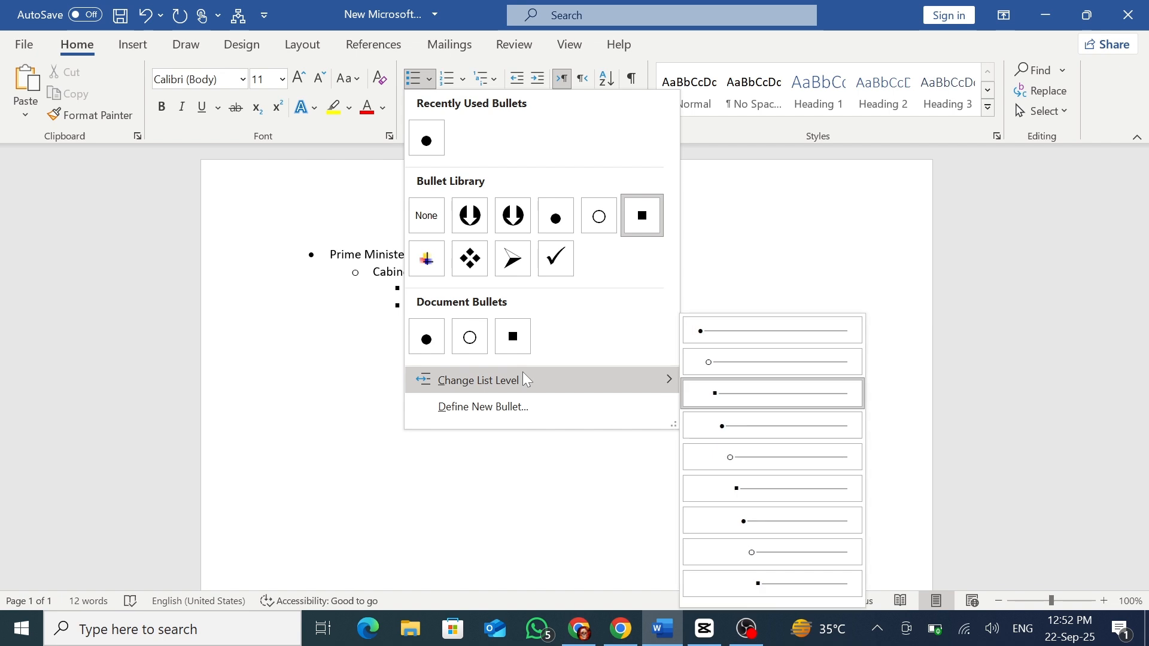
click(749, 426)
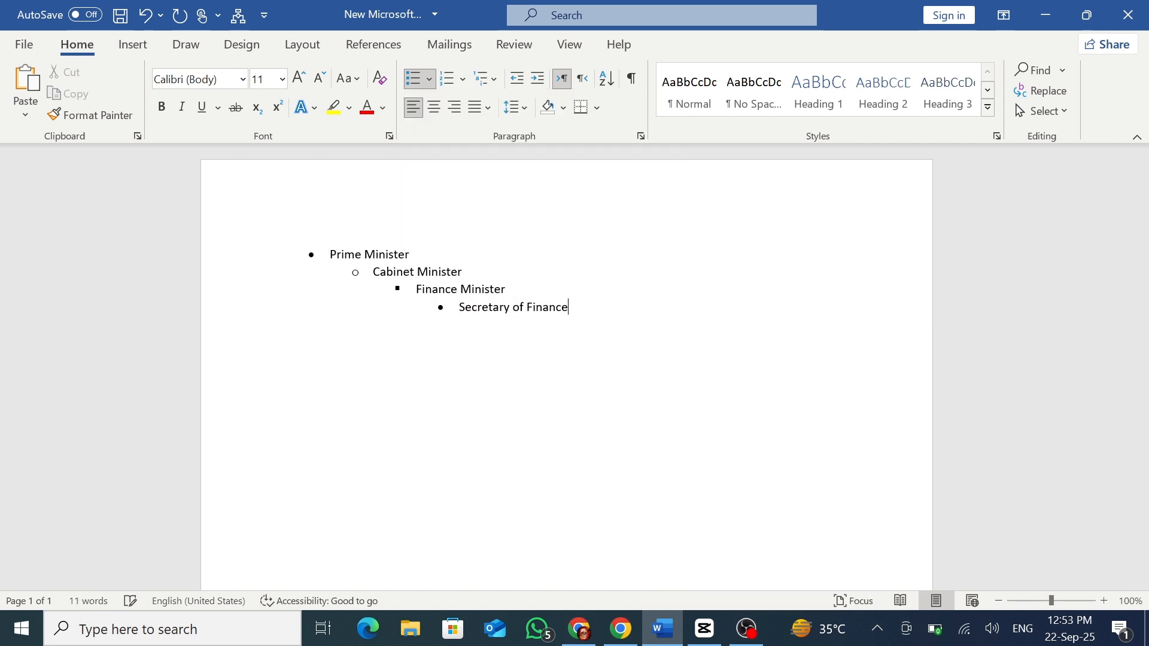
Add a second "Prime Minister" item at list level 1 below "Secretary of Finance".
key(Return)
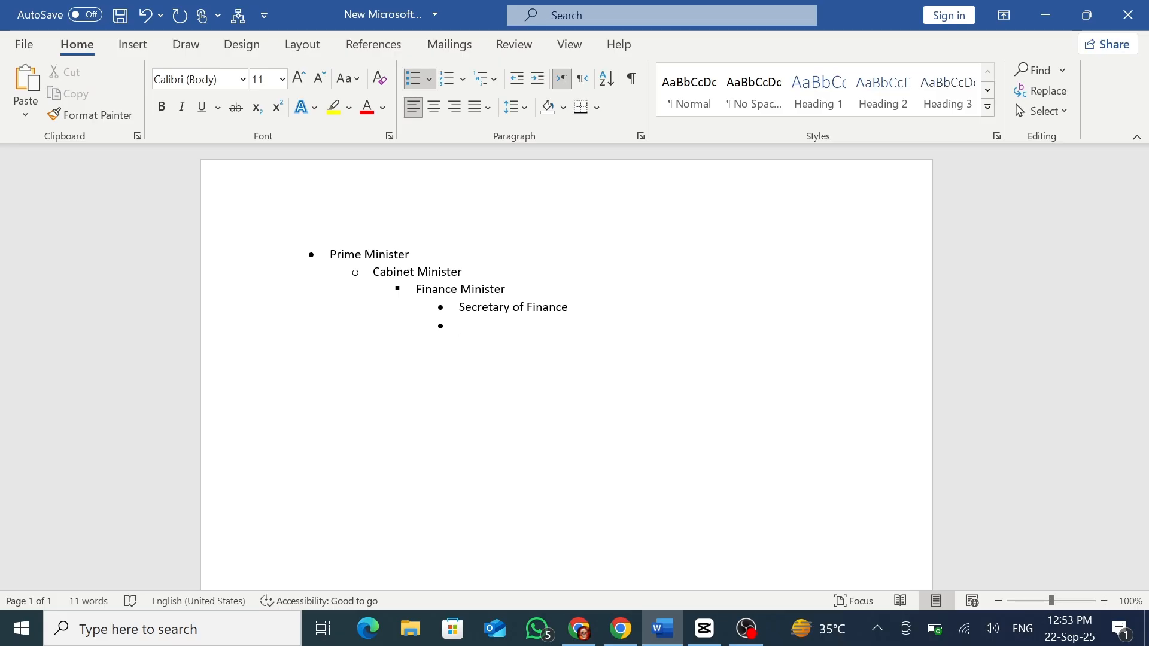
key(shift+Tab)
key(shift+Tab)
text(Prime Minister)
Add a "Cabinet Minister" item at list level 2 under the second "Prime Minister".
key(Return)
key(Tab)
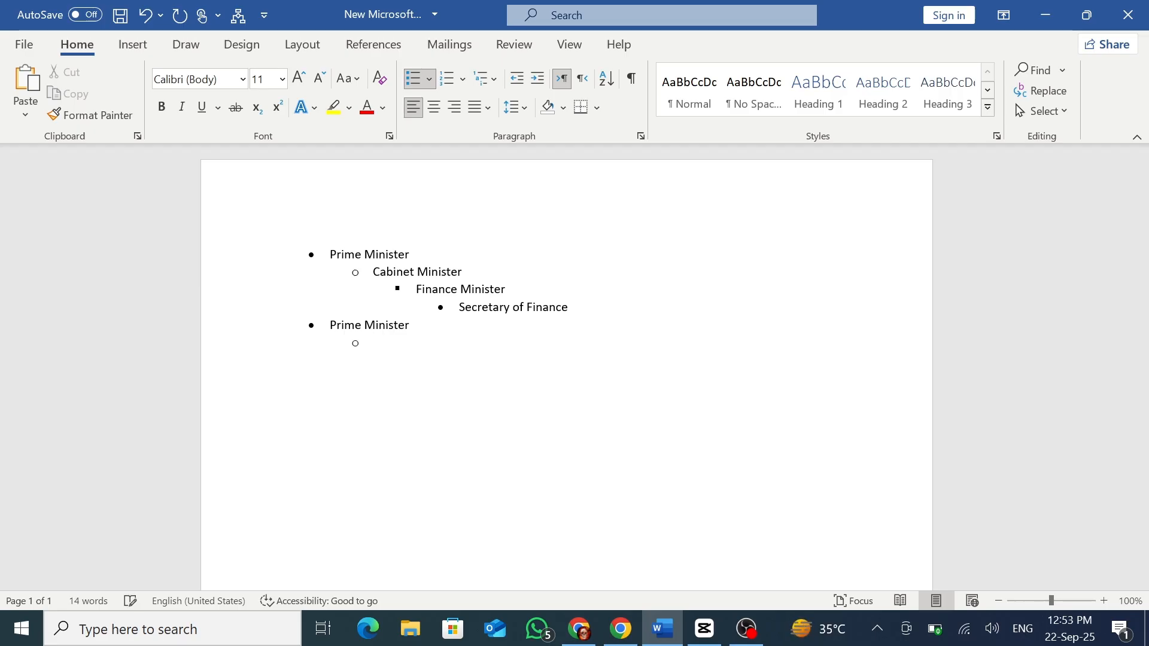
text(Cab)
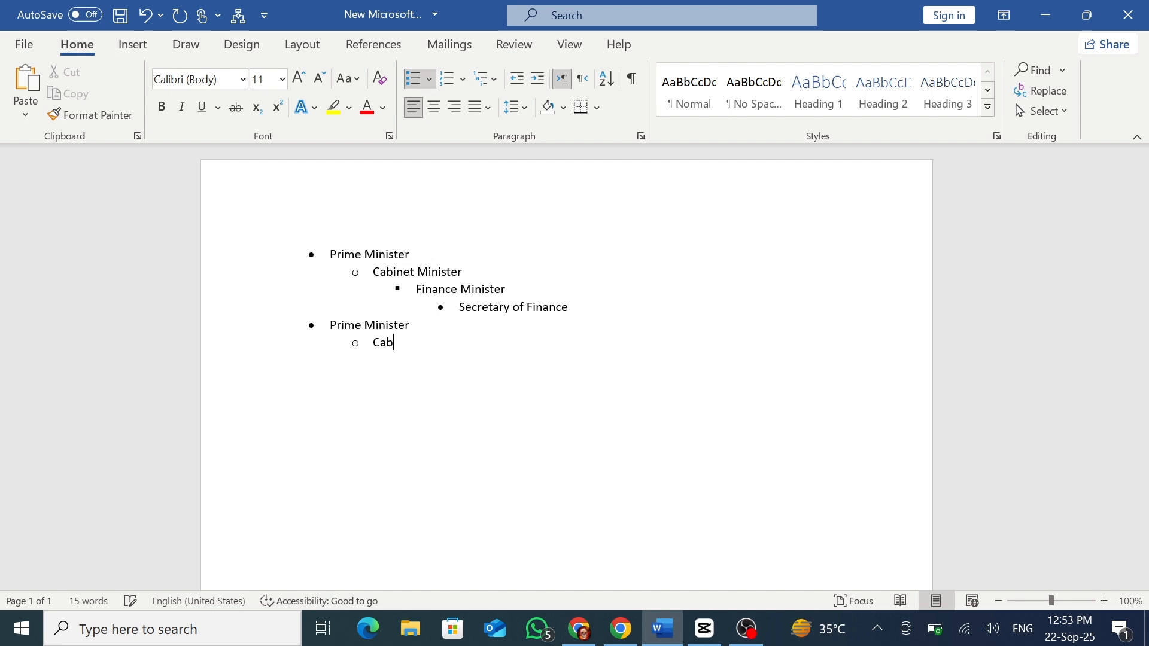
text(inet mi)
key(BackSpace)
key(BackSpace)
key(BackSpace)
text(m)
key(BackSpace)
key(BackSpace)
text(Minist)
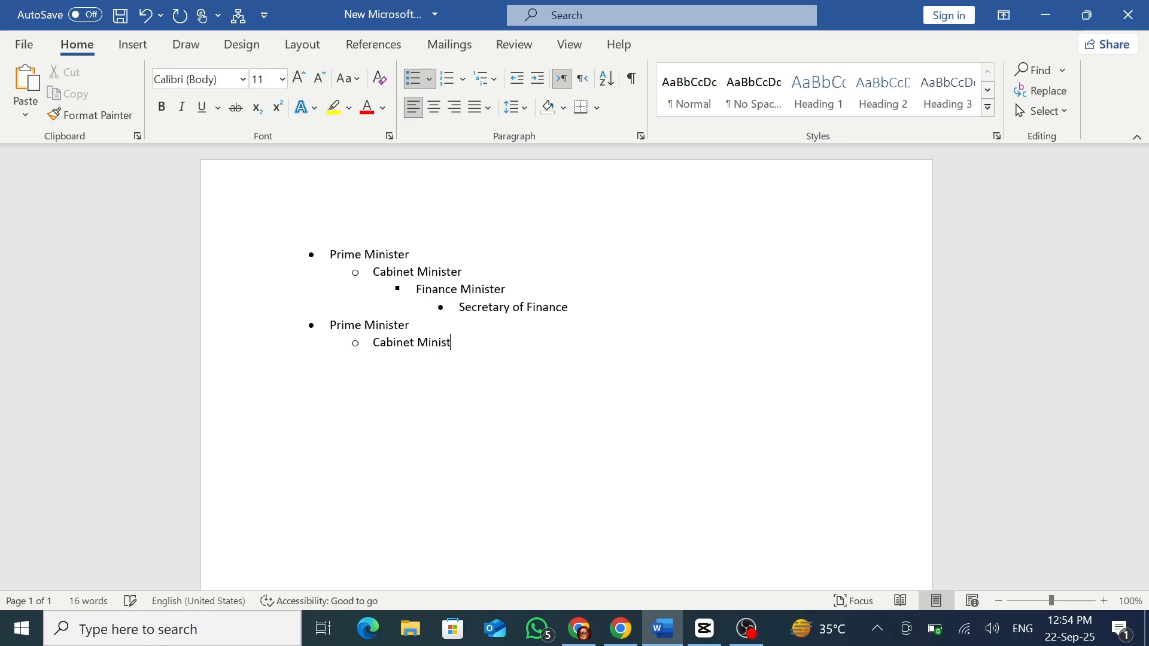
text(er)
Add a "Finace Minister" item at level 3 under the second "Cabinet Minister", followed by an empty level 4 item.
key(Return)
text(Finace Minister)
key(Return)
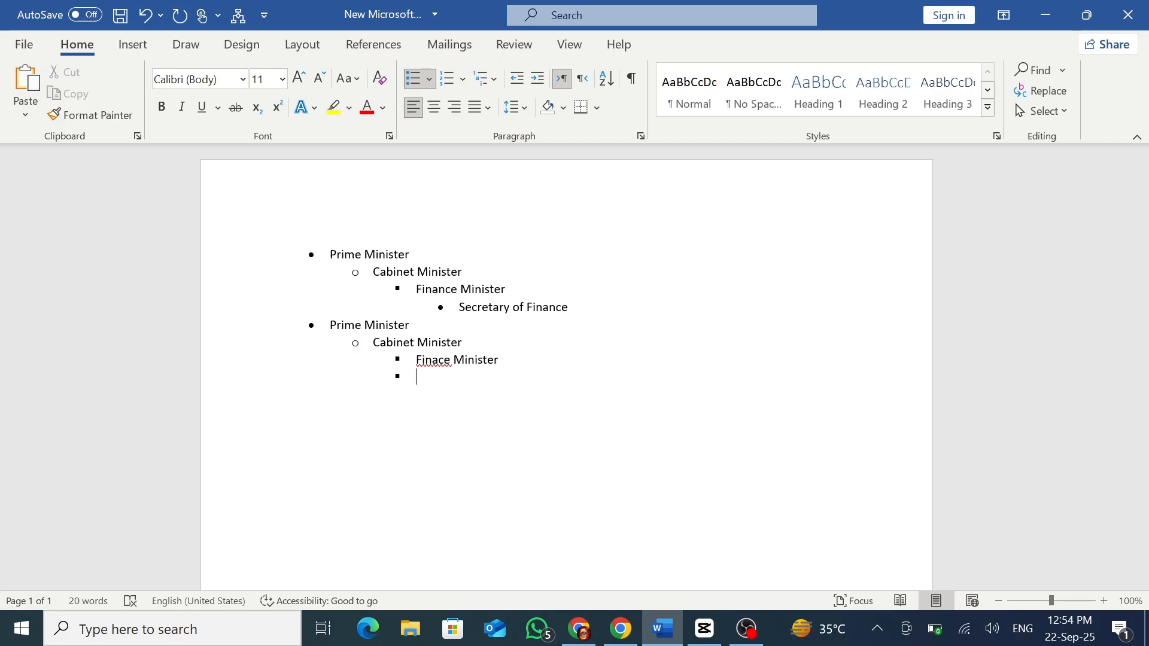
key(shift+Tab)
key(shift+Tab)
key(Tab)
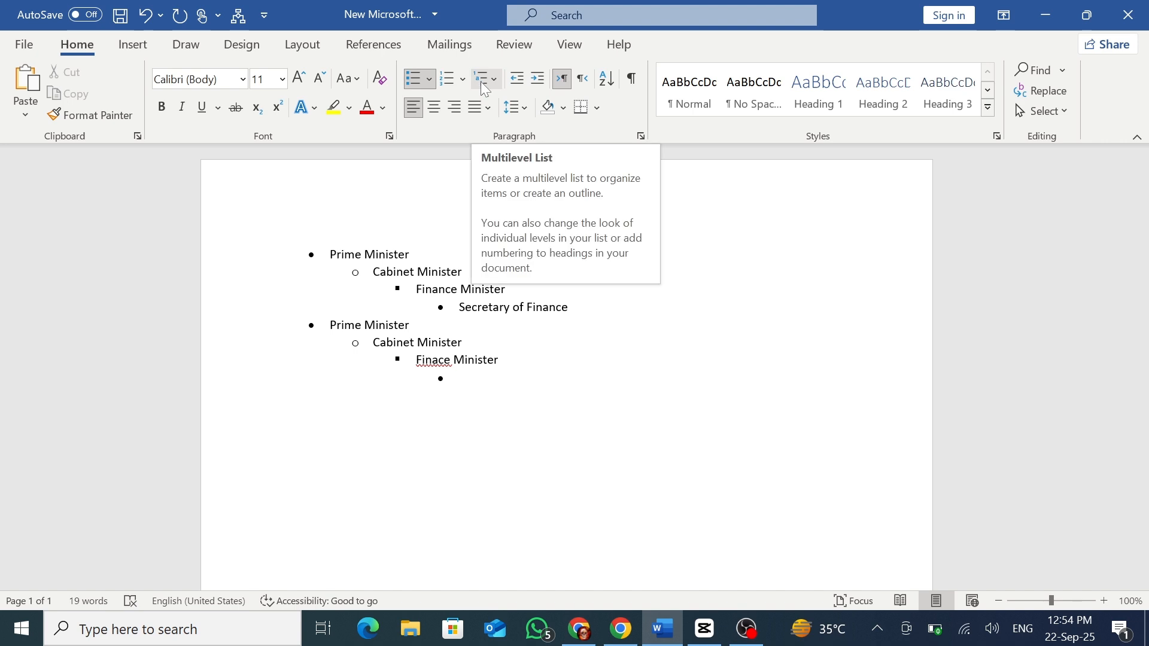
Apply the 1., 1.1., 1.1.1. multilevel numbering to the entire list.
key(ctrl+a)
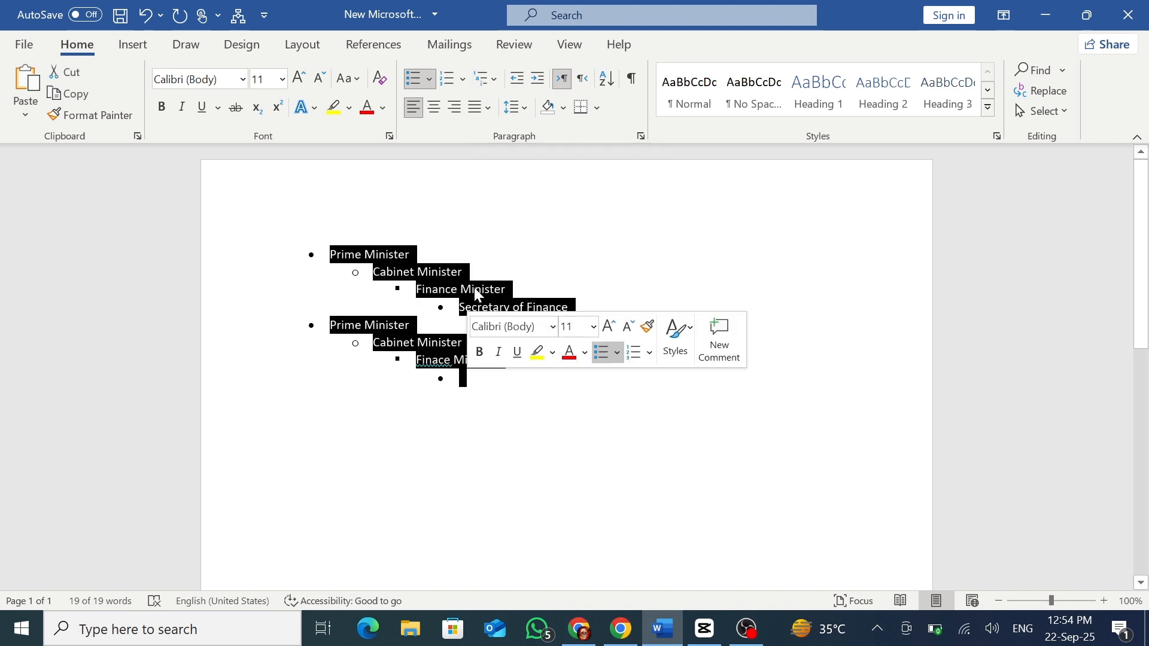
click(497, 81)
mouse_move(564, 274)
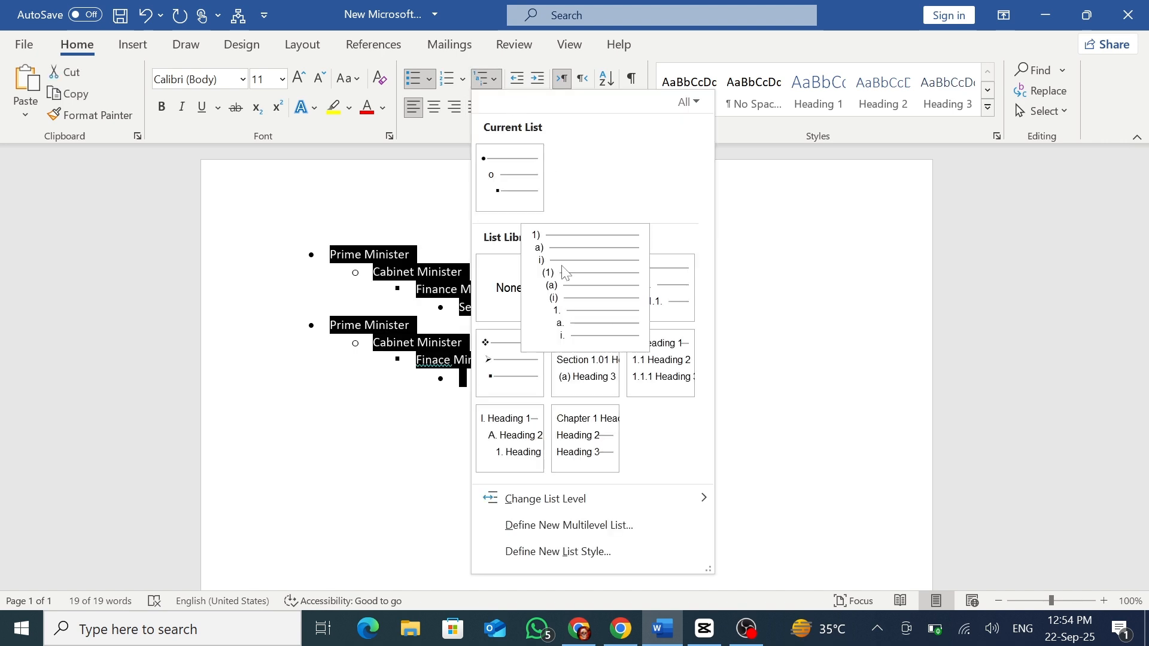
click(672, 306)
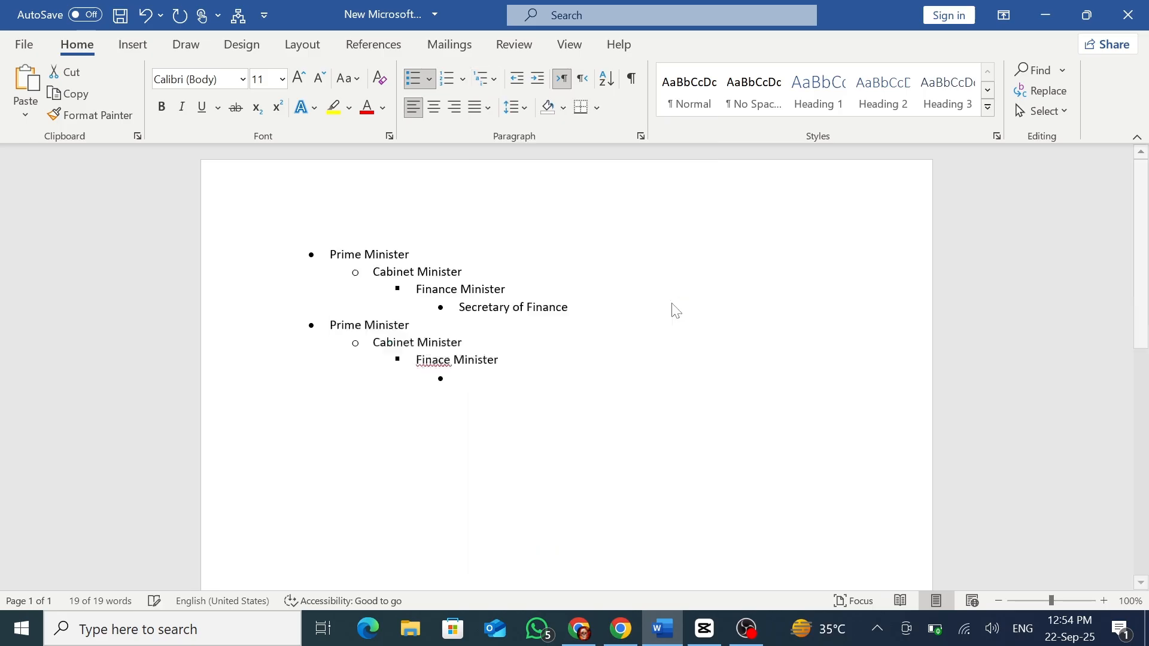
Switch the entire list to the diamond, arrow and square multilevel bullets, then to the "Chapter 1 Heading 1" multilevel style.
click(486, 79)
click(520, 376)
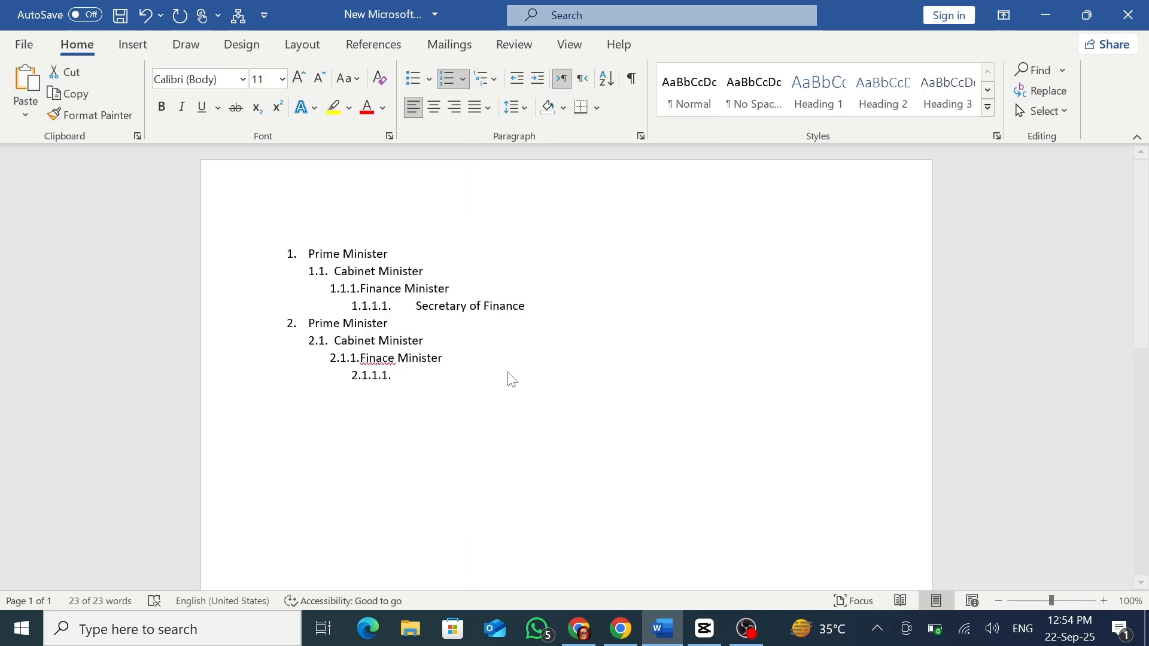
click(494, 79)
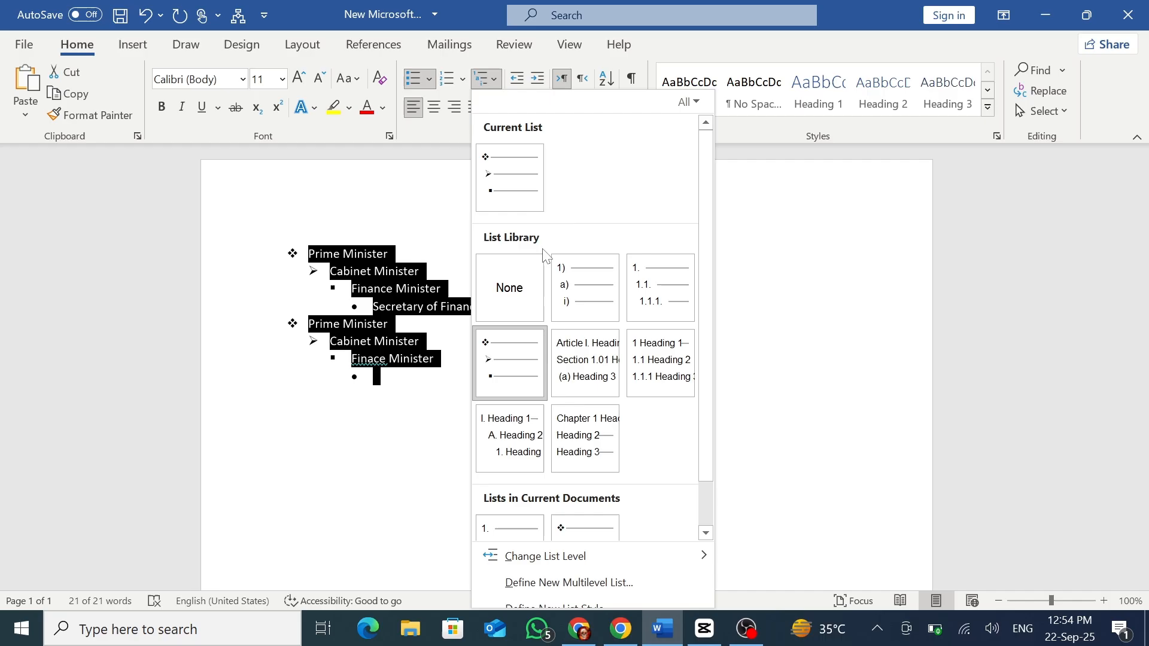
click(581, 443)
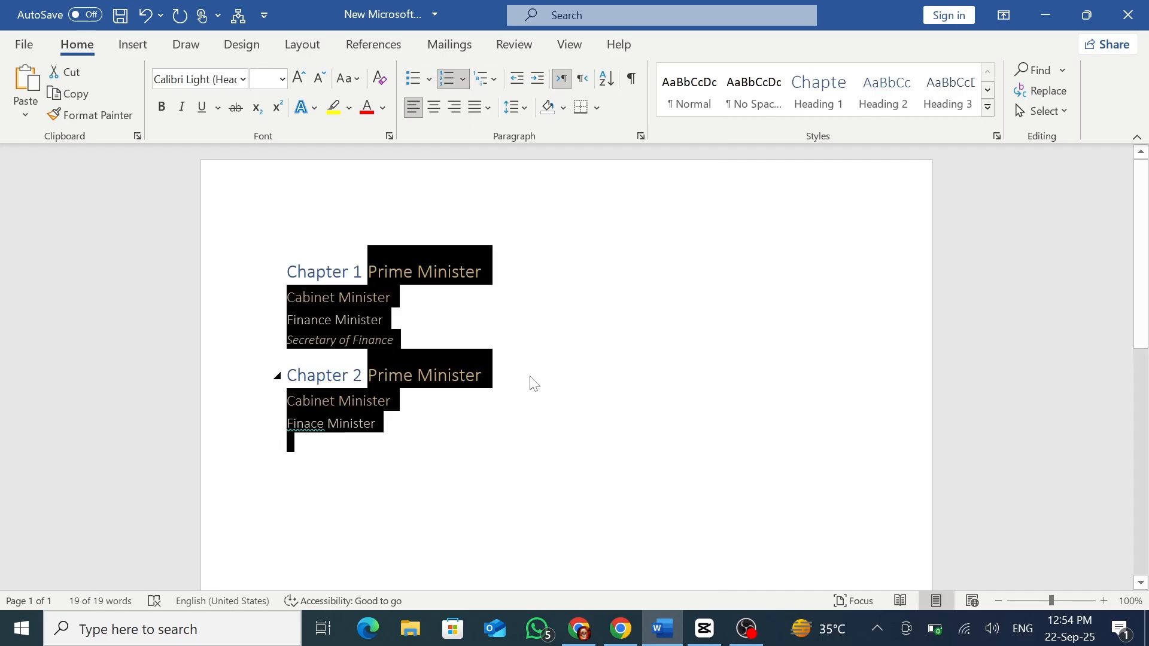
Delete the entire list and generate sample paragraphs with =rand().
key(Delete)
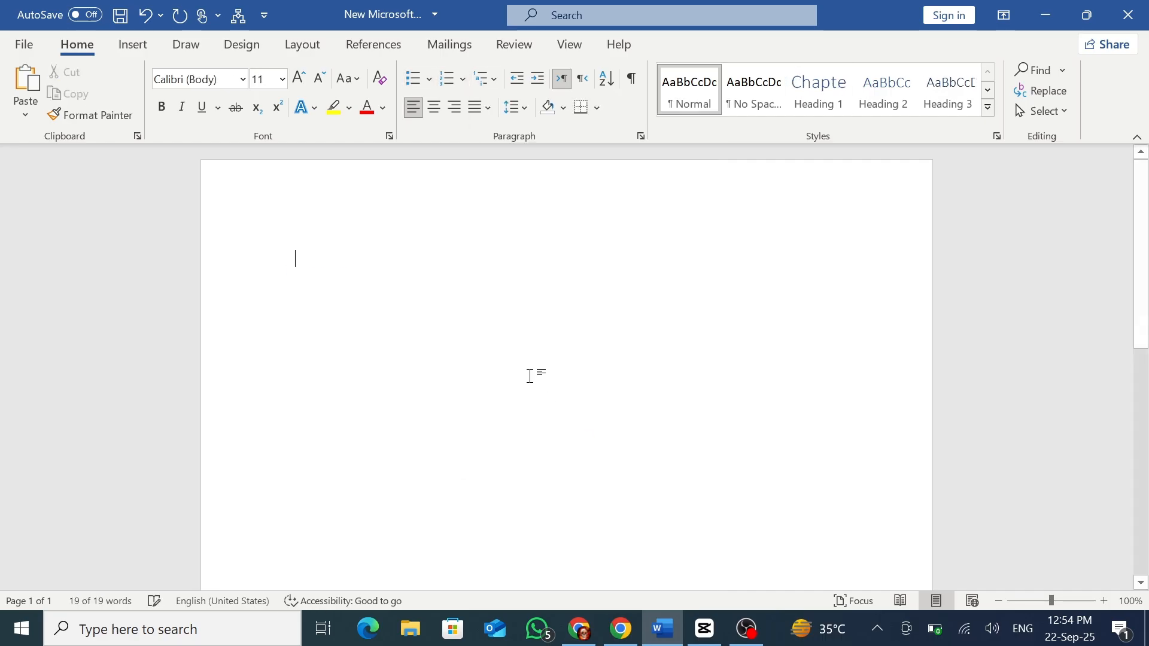
text(=)
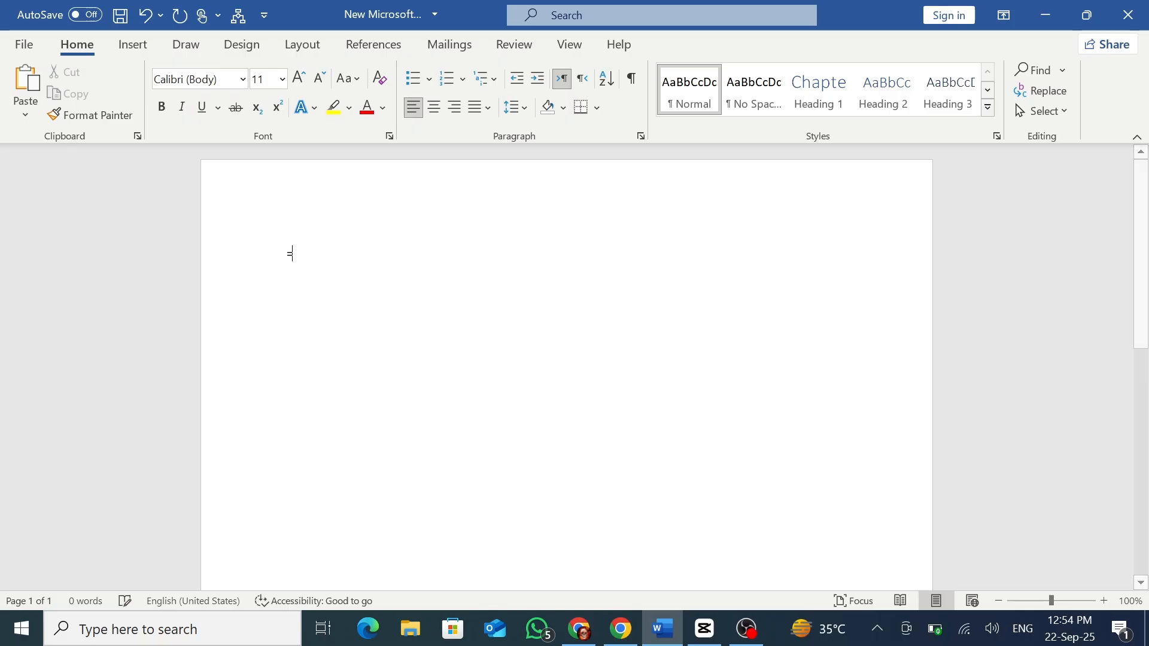
text(rand())
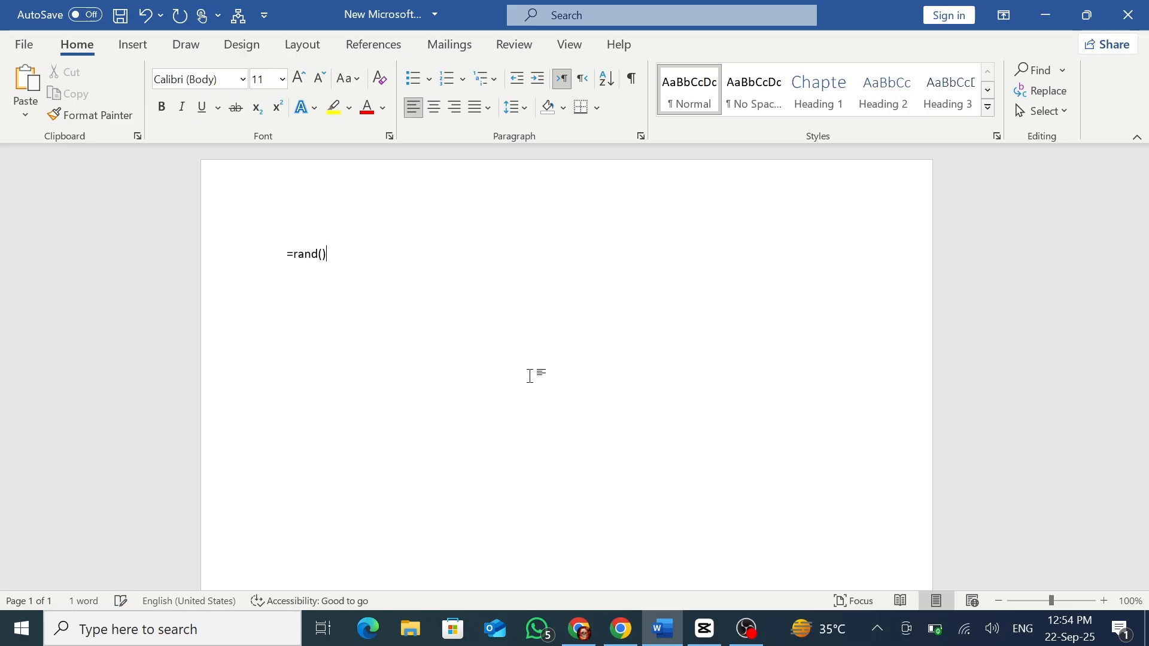
key(Return)
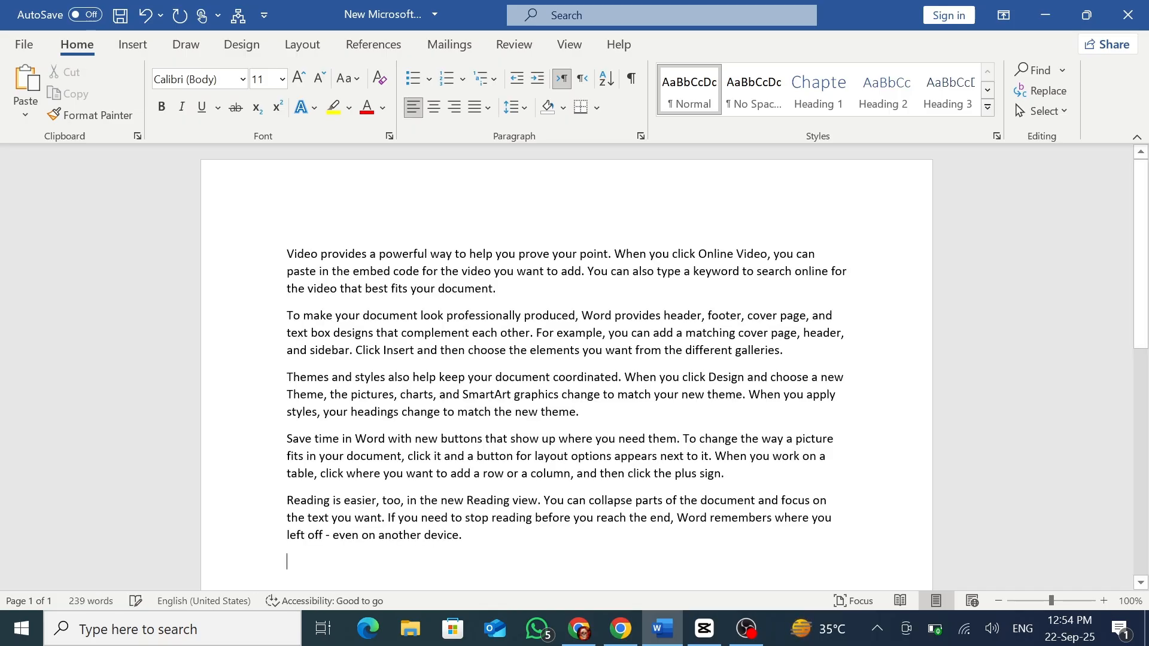
Center all the sample text, then right-align it and return it to left alignment.
key(ctrl+a)
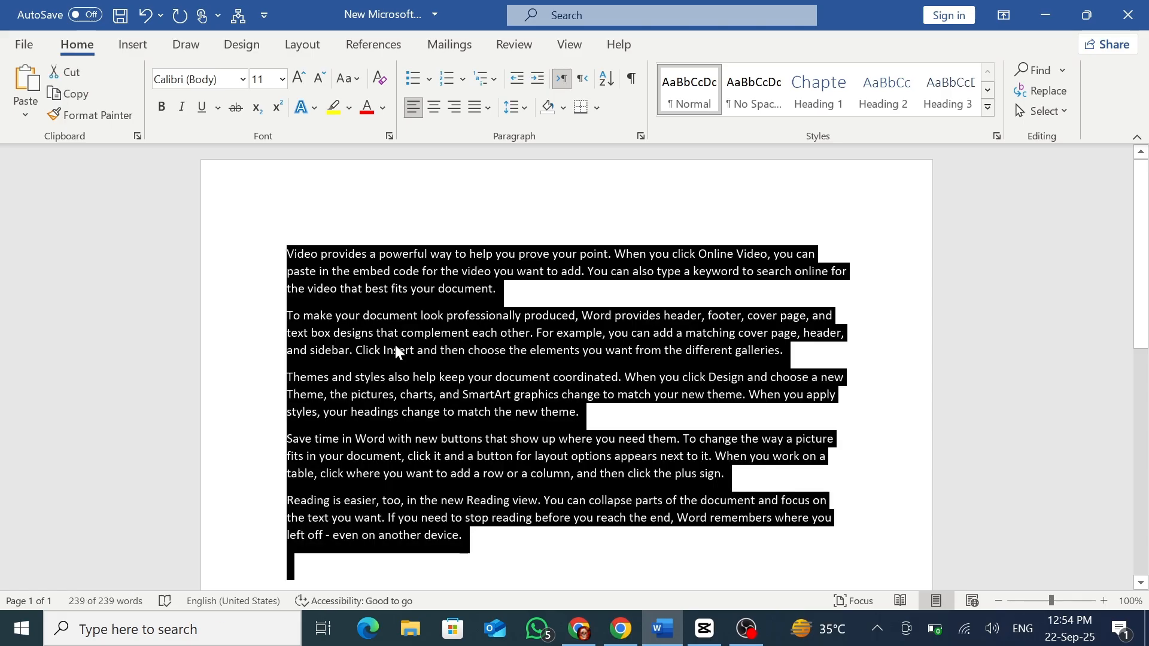
click(434, 107)
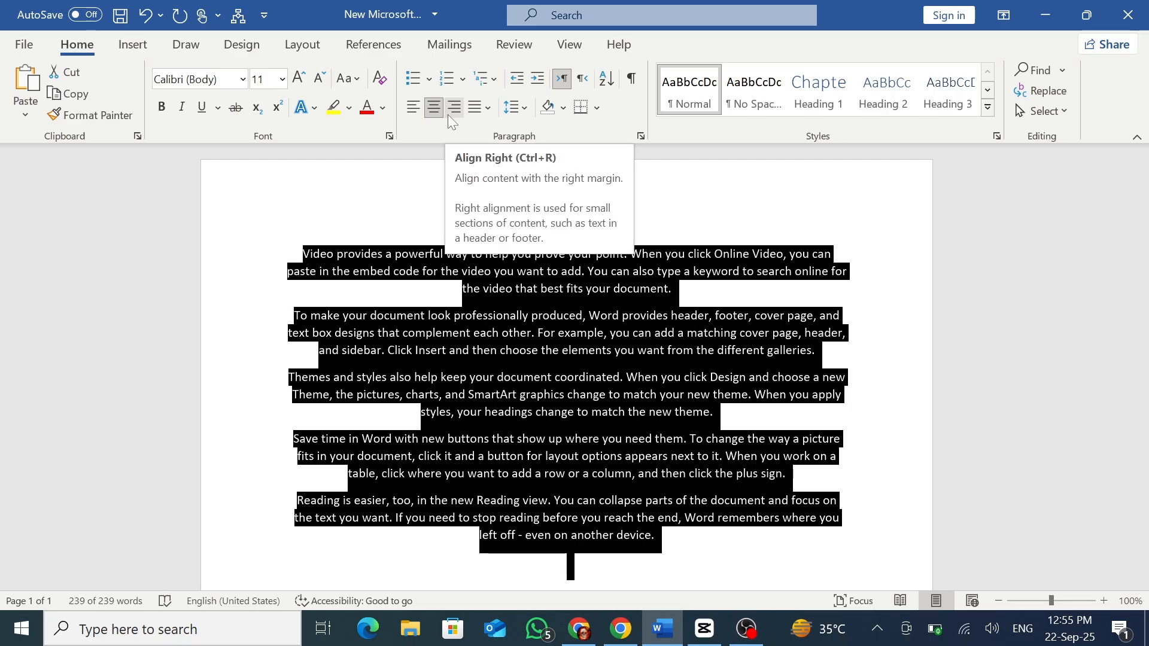
click(449, 115)
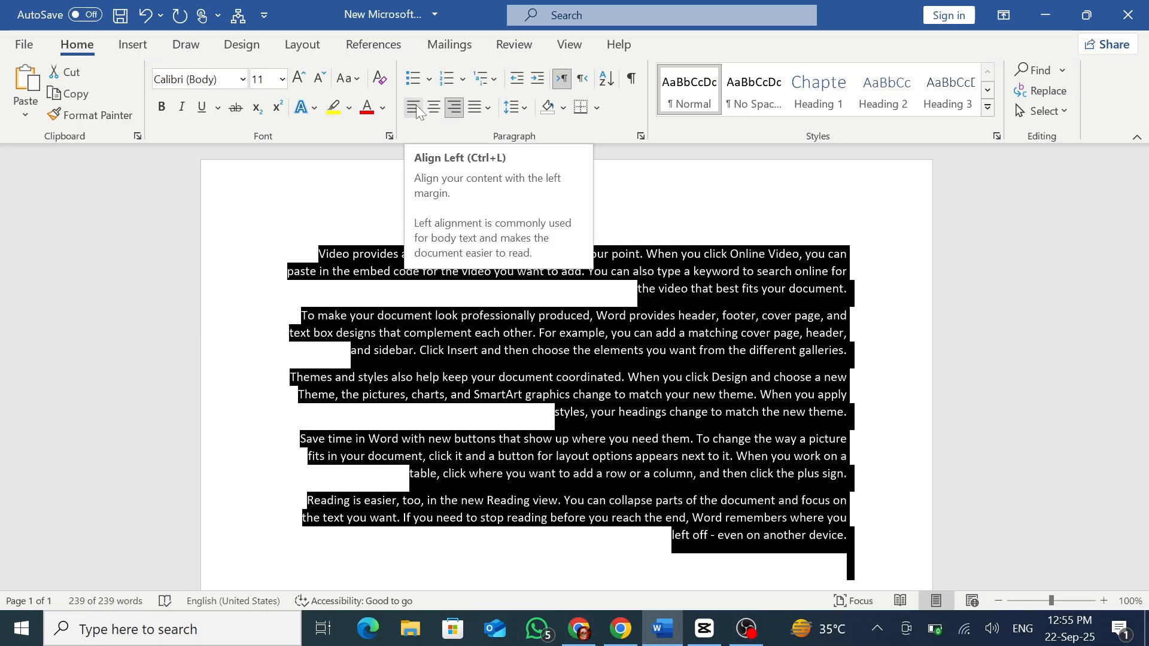
click(416, 106)
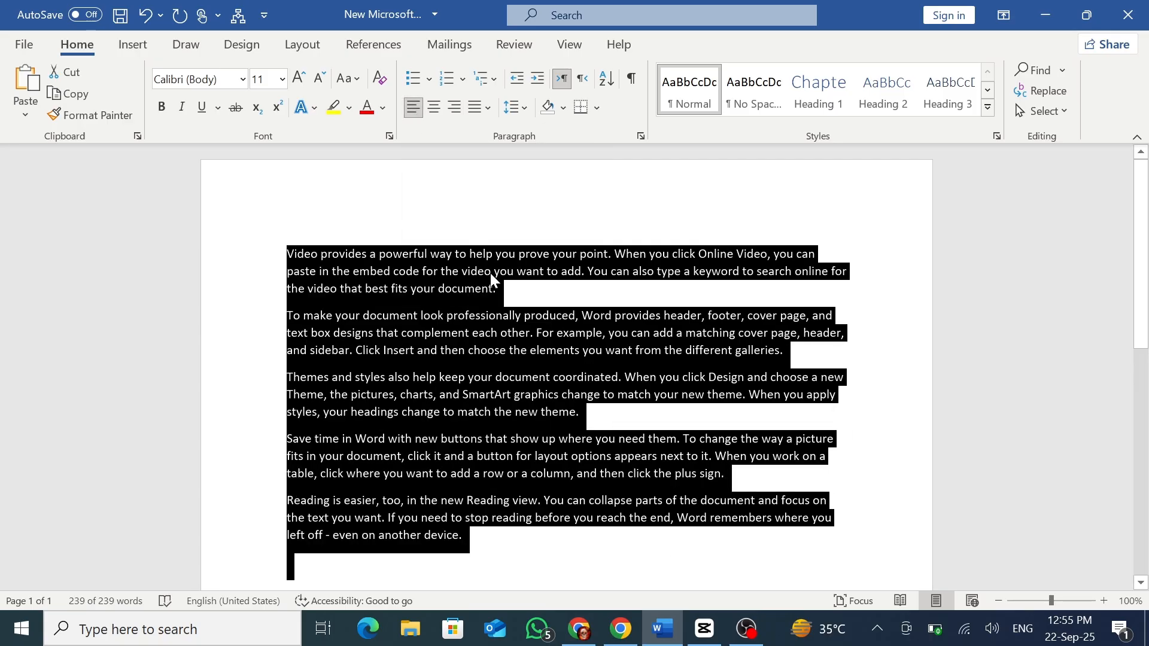
click(514, 290)
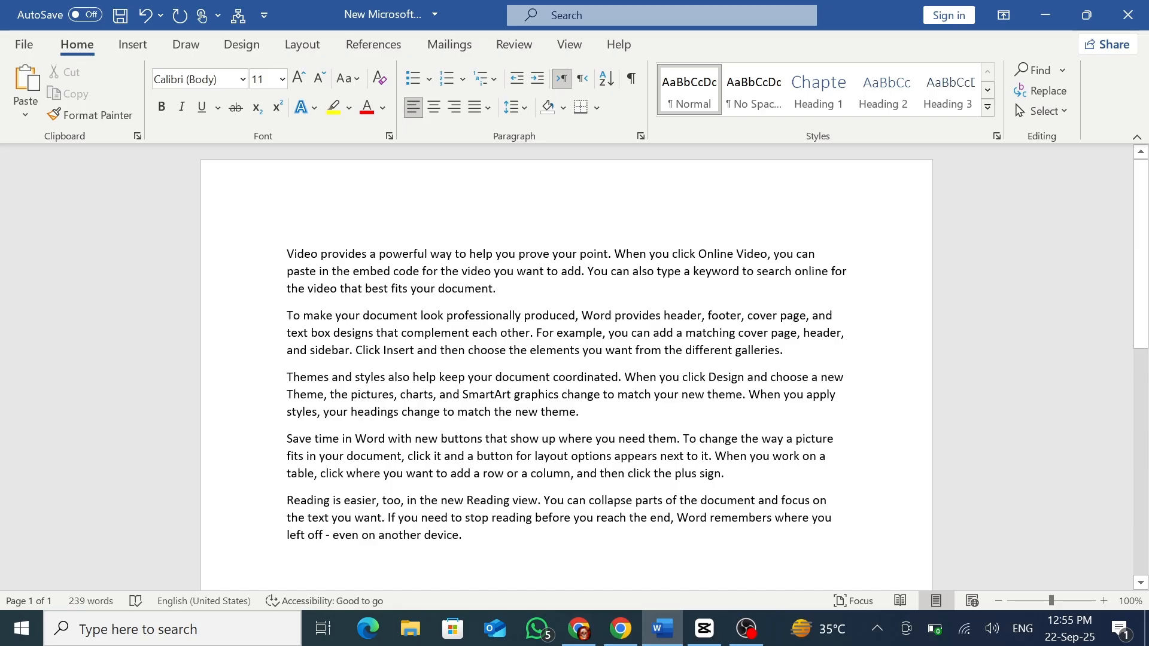
Apply the standard Justify alignment to all the sample paragraphs.
key(ctrl+a)
click(479, 113)
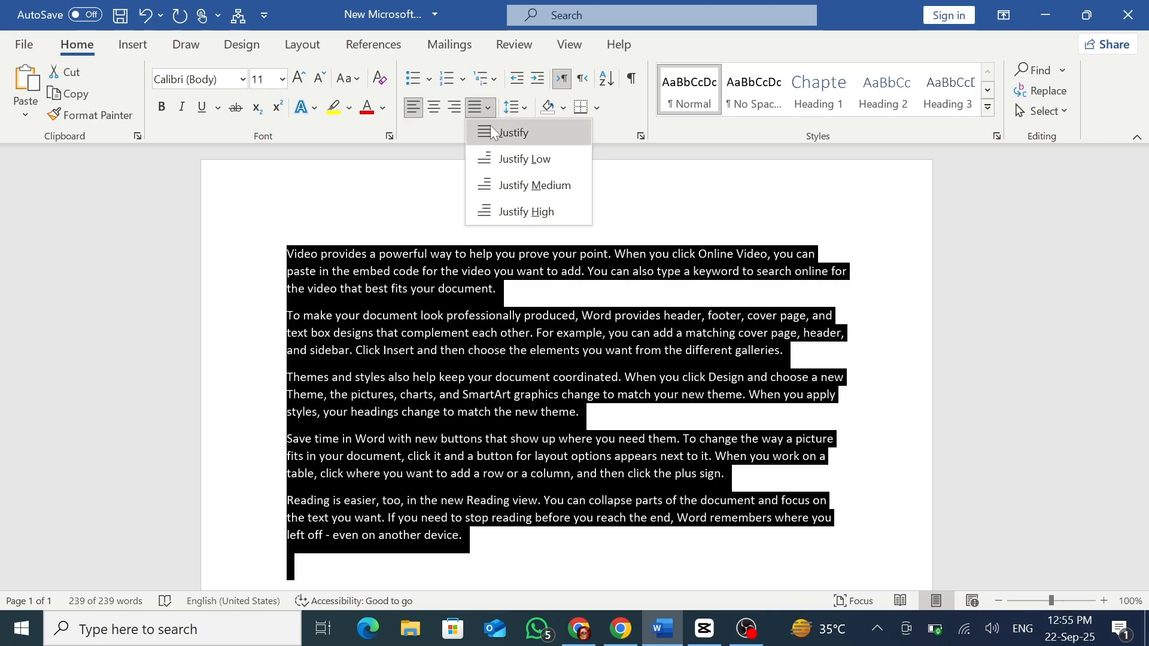
click(490, 129)
click(752, 318)
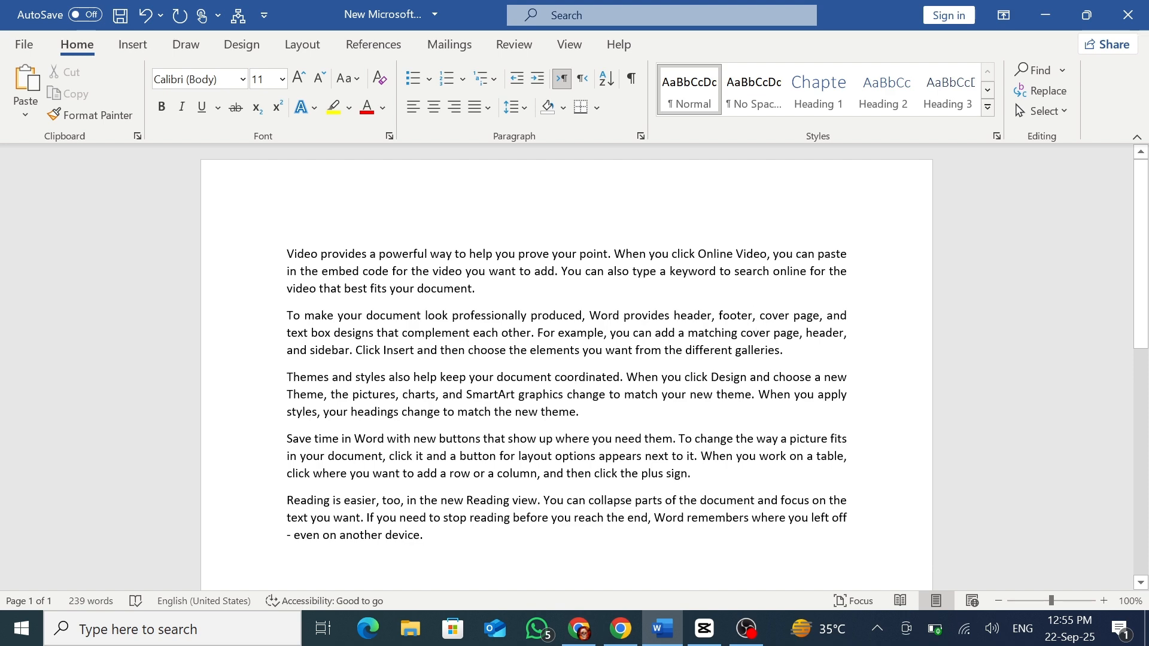
Apply the Justify Medium alignment to all the sample paragraphs.
key(ctrl+a)
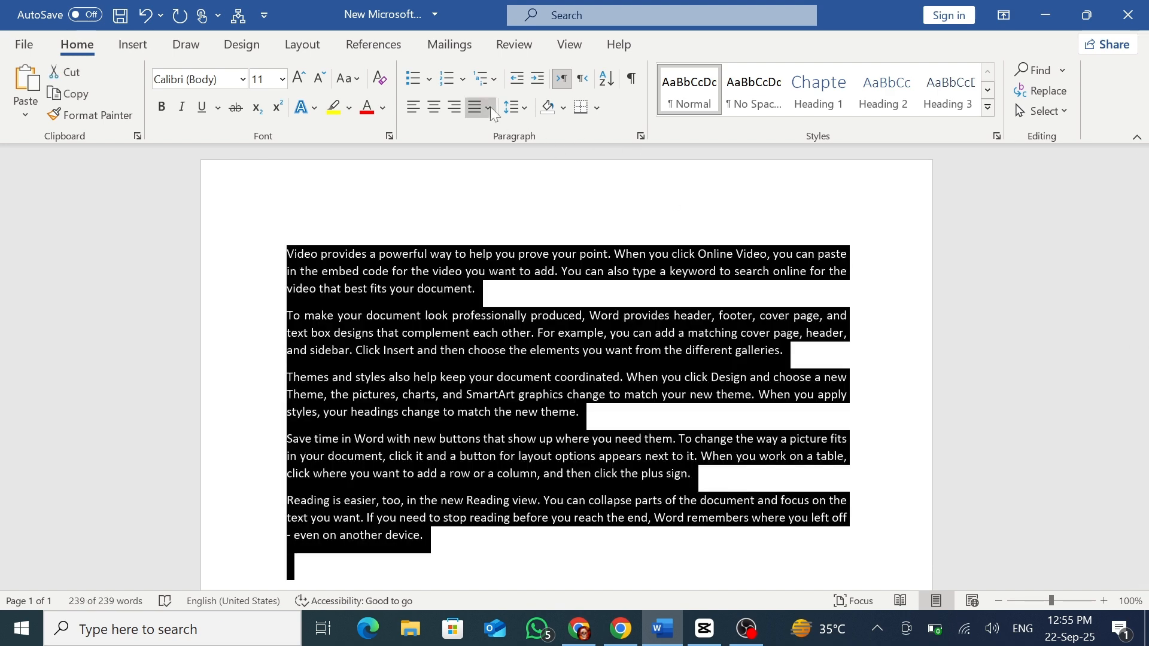
click(489, 107)
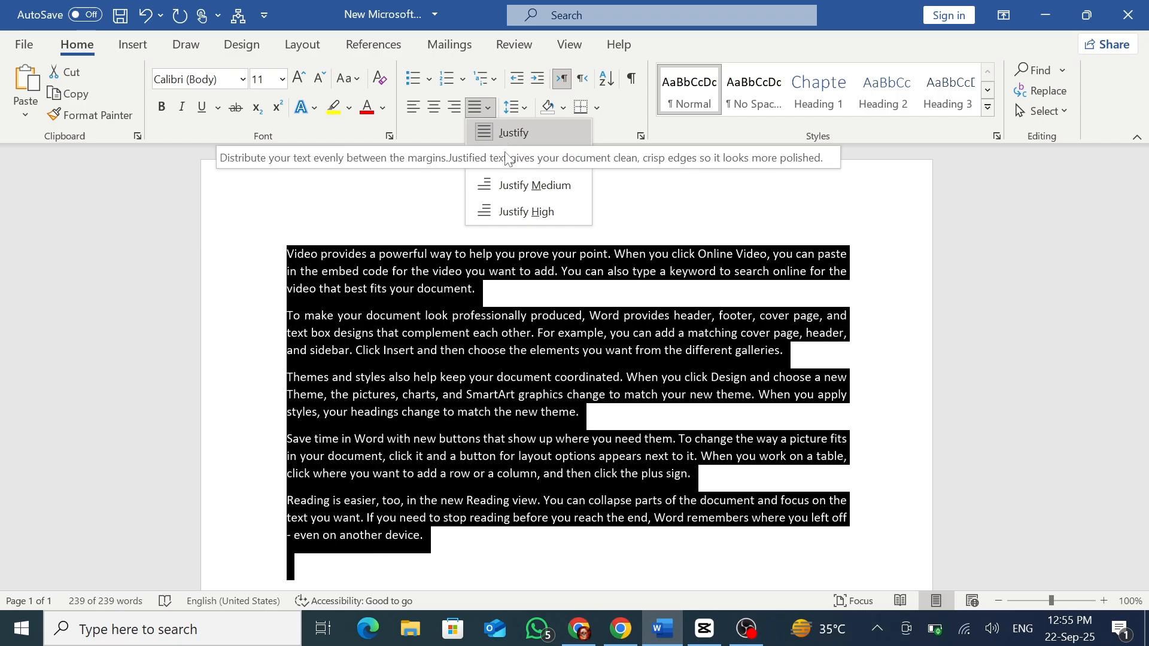
click(518, 190)
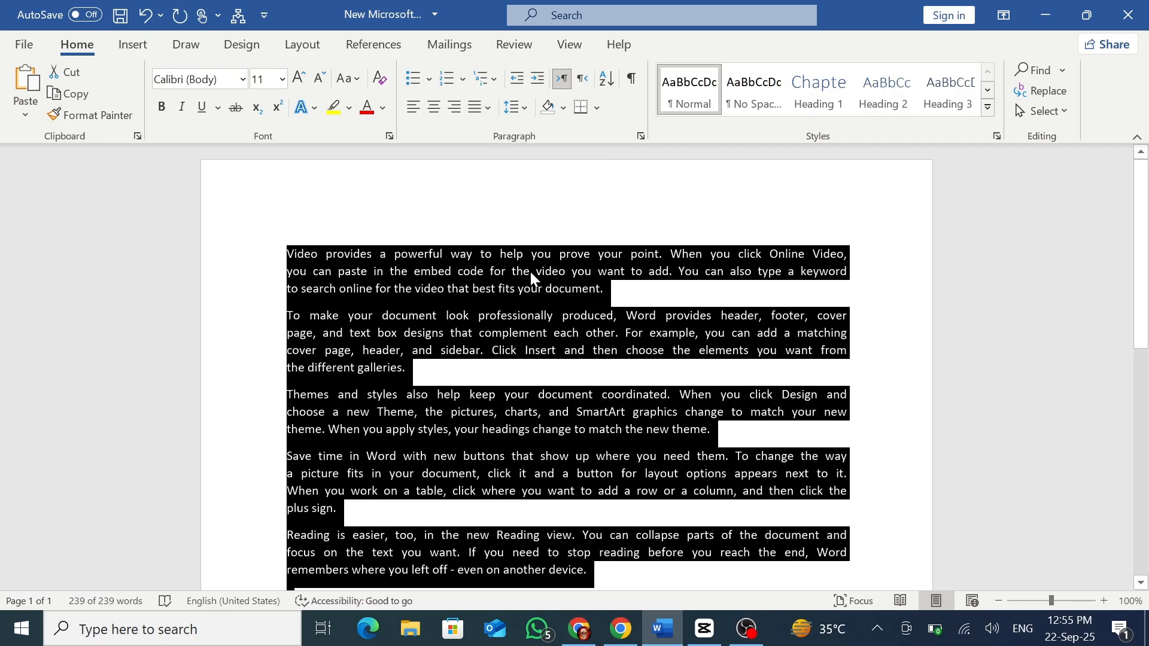
click(530, 272)
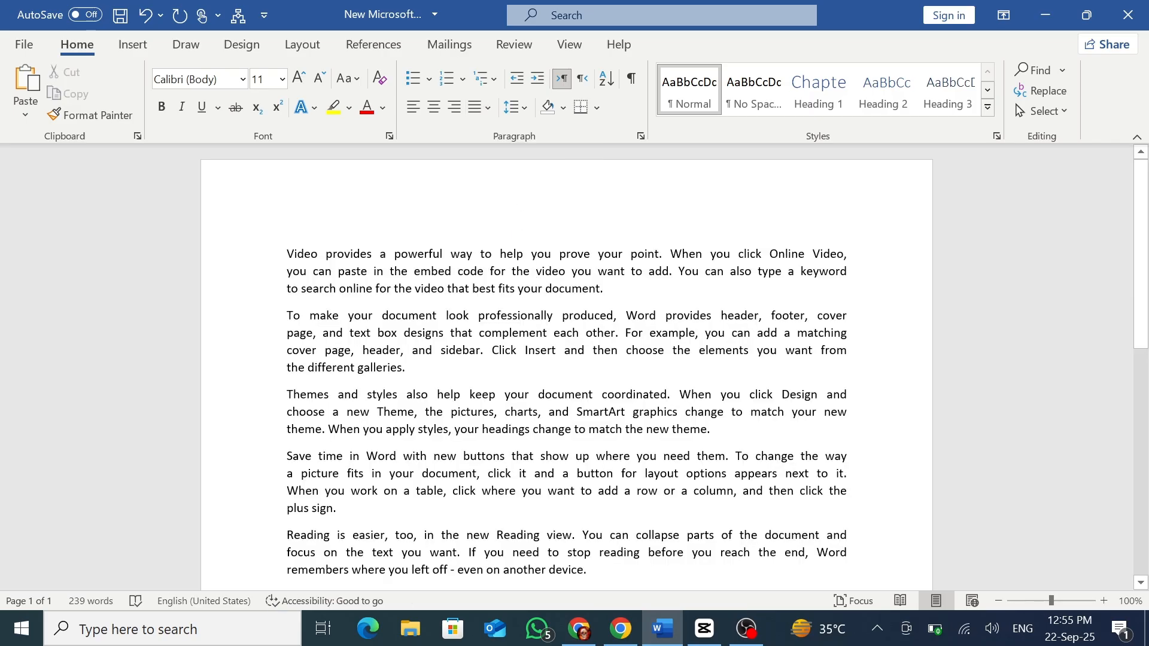
Apply the Justify High alignment to all the sample paragraphs.
key(ctrl+a)
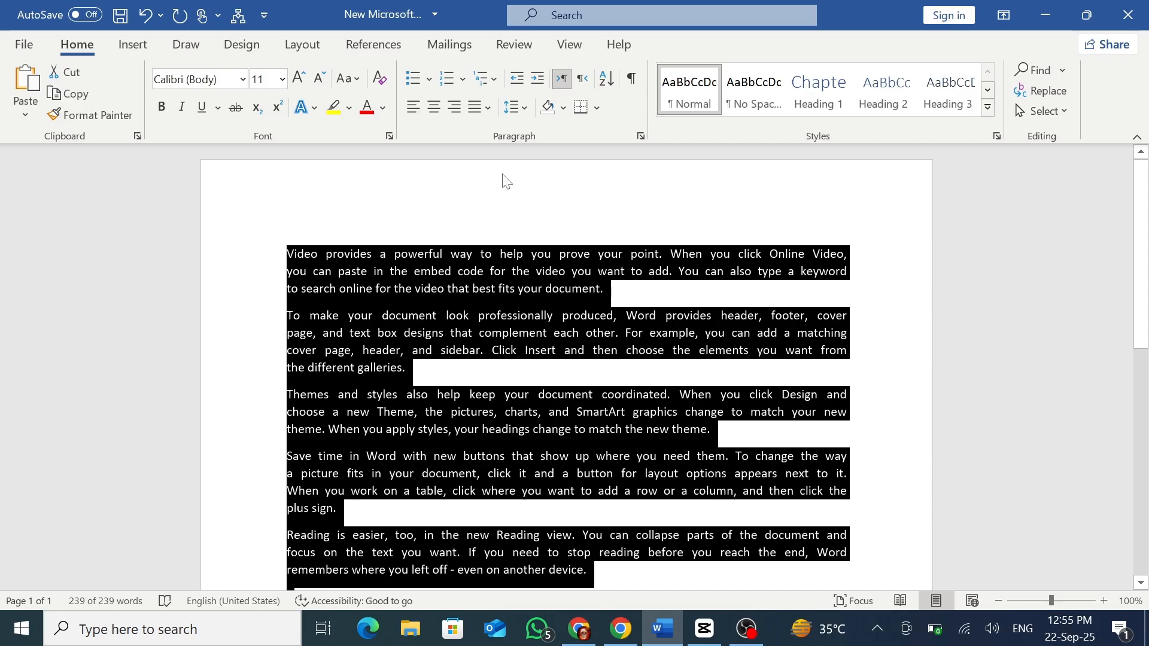
click(490, 107)
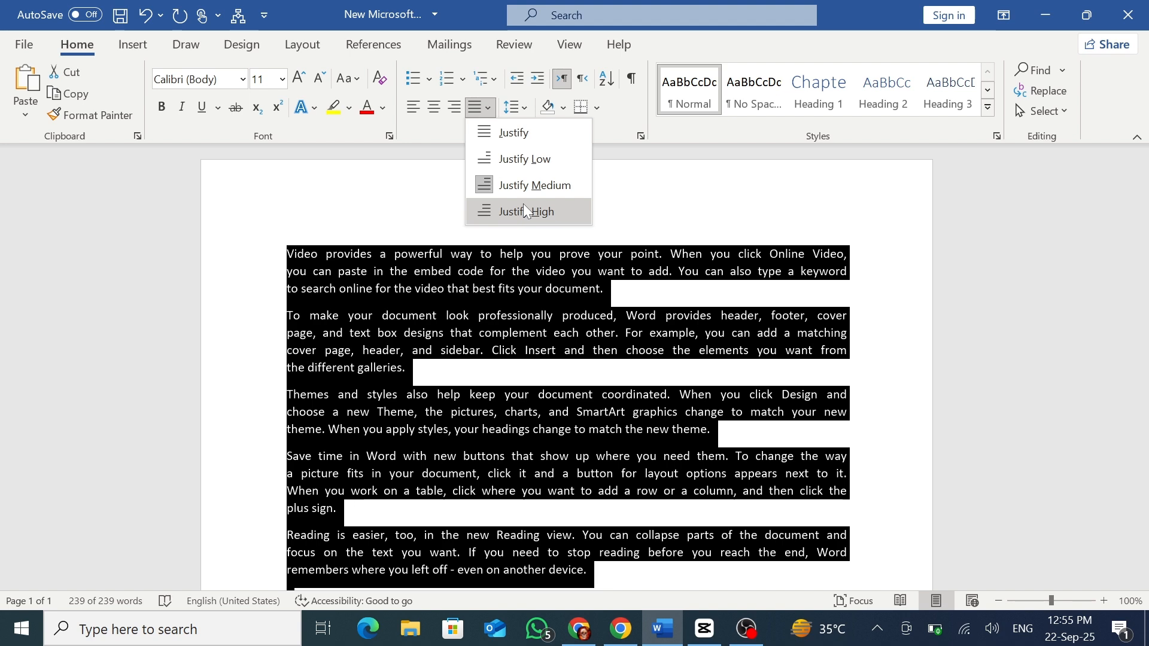
click(523, 209)
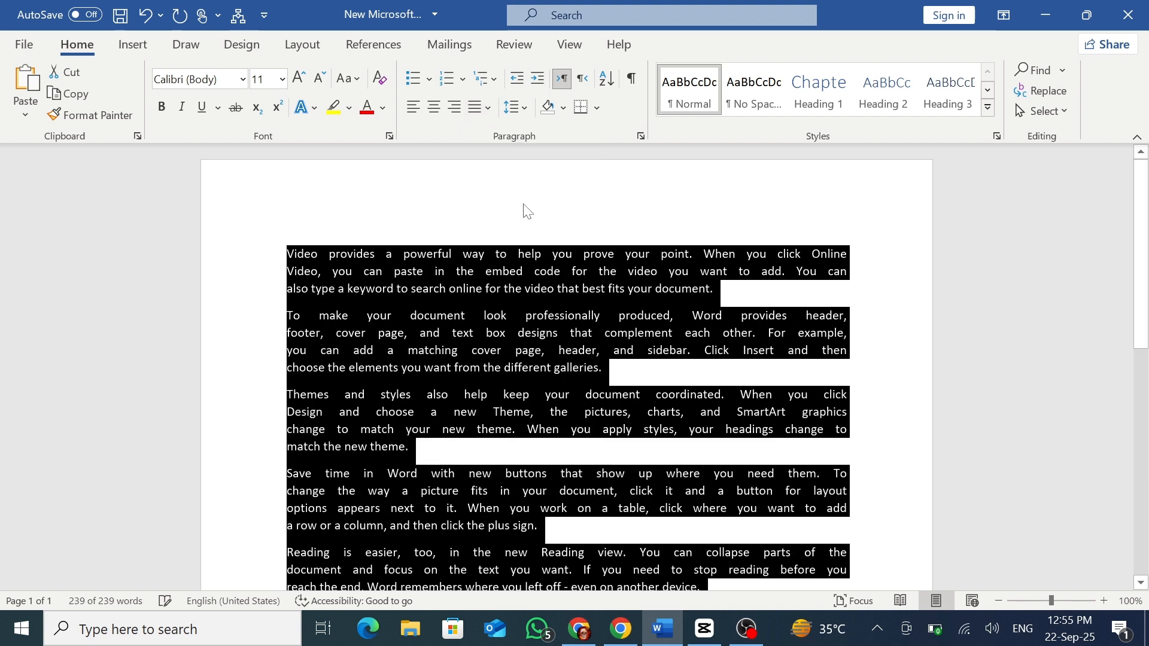
click(521, 279)
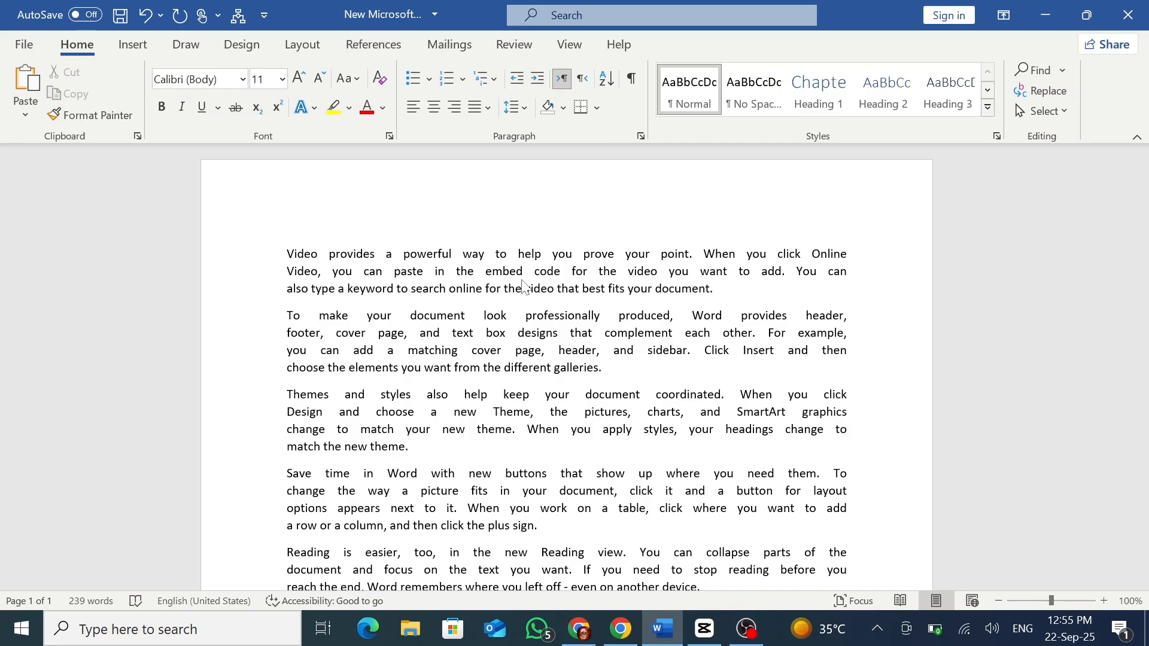
Set all the sample paragraphs back to the standard Justify alignment.
key(ctrl+a)
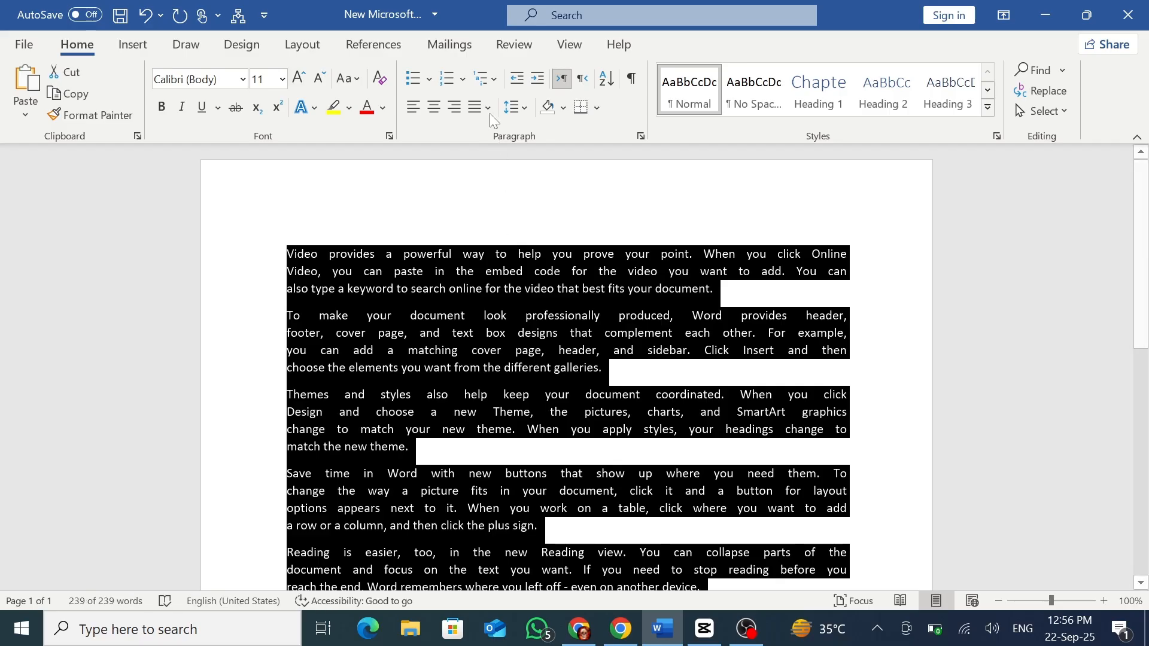
click(488, 109)
click(494, 131)
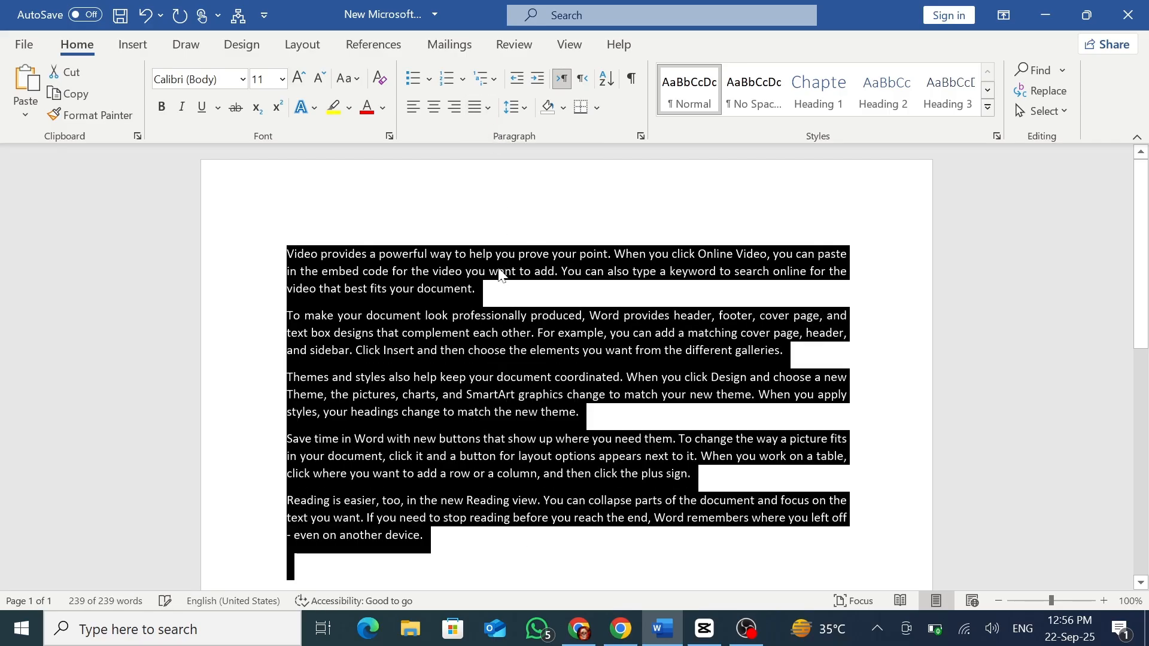
click(491, 292)
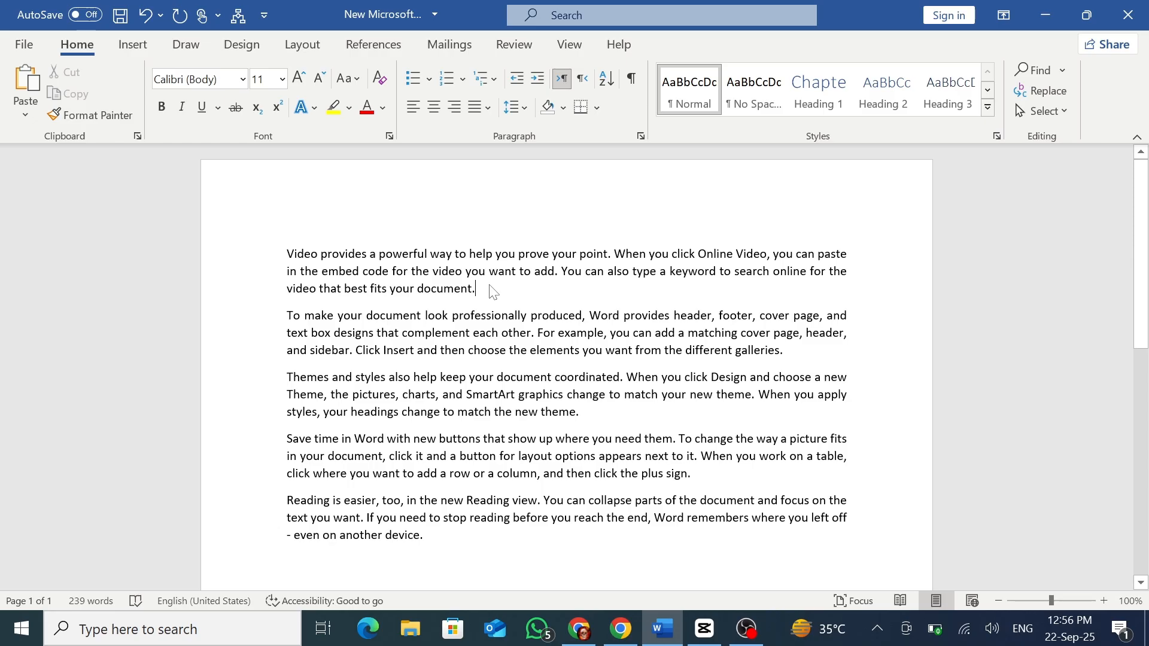
Delete all the sample text and enter "The quick" on a centered line.
key(ctrl+a)
key(Delete)
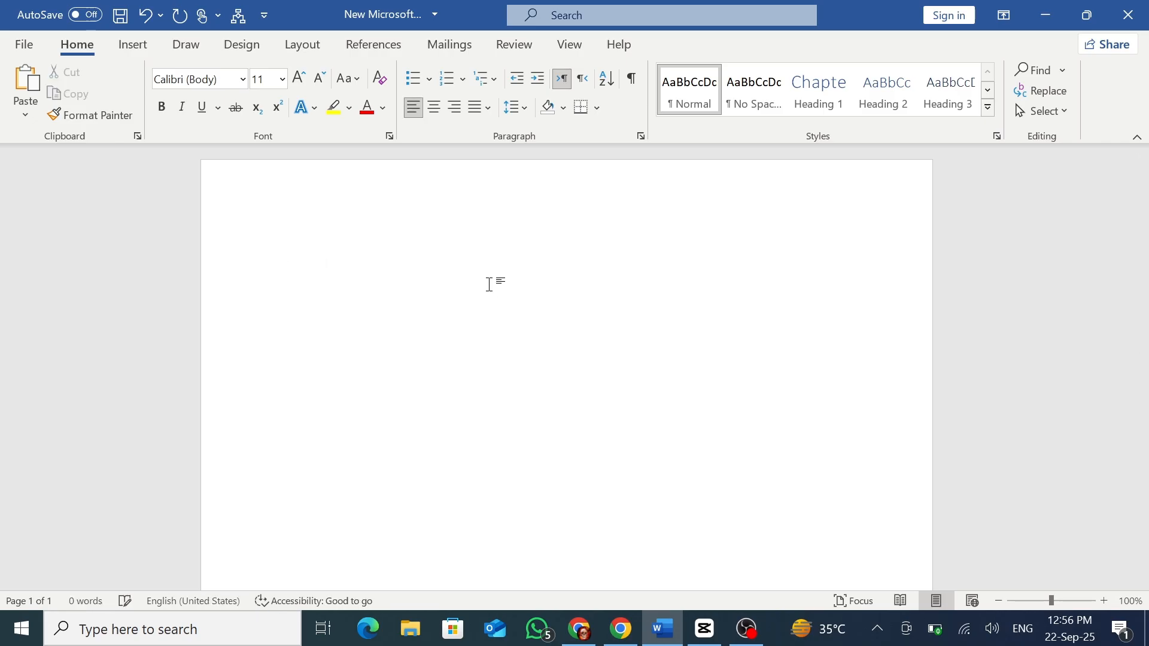
click(435, 113)
text(The qu)
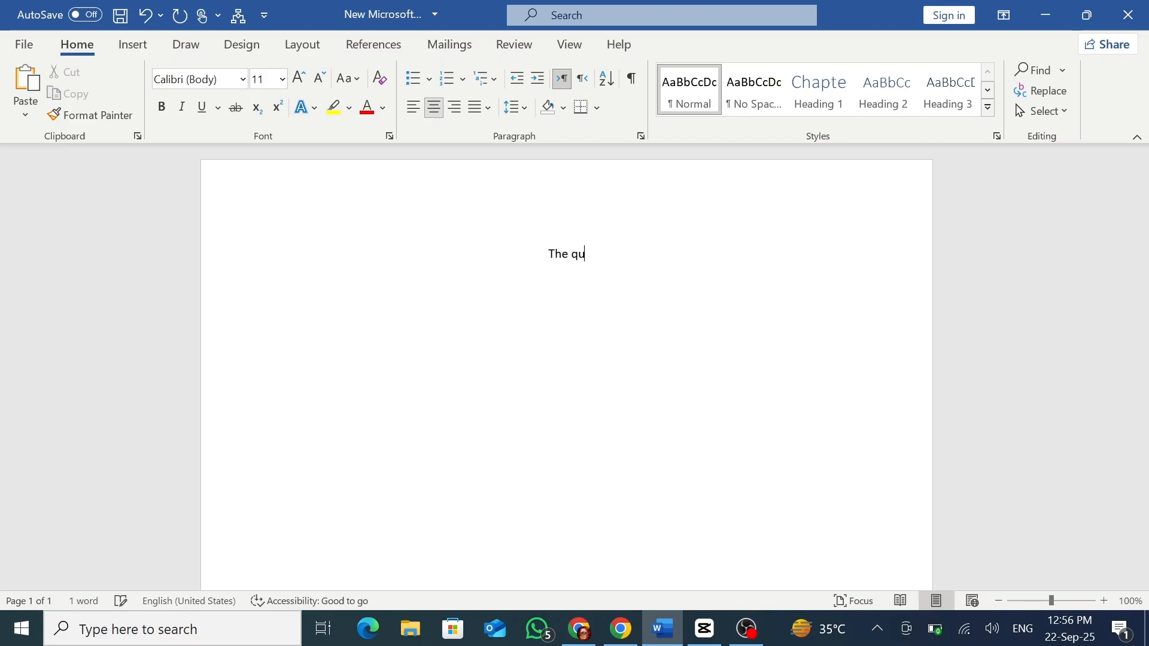
text(ick)
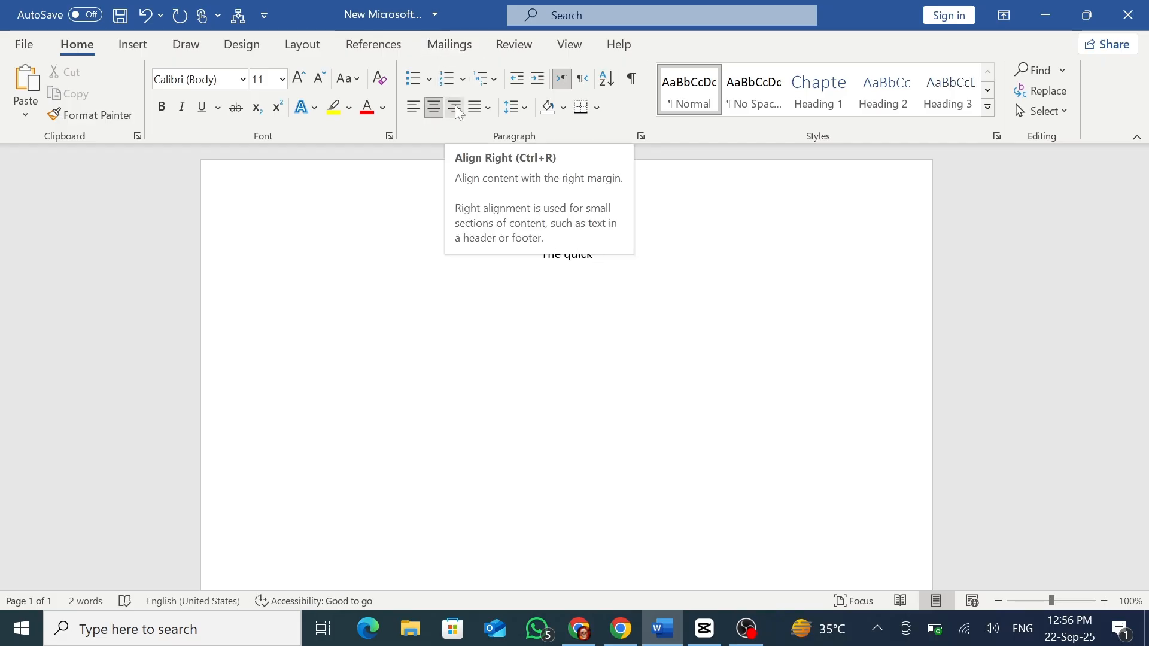
Right-align the line, continue it with "brown fox" and return it to left alignment.
click(456, 109)
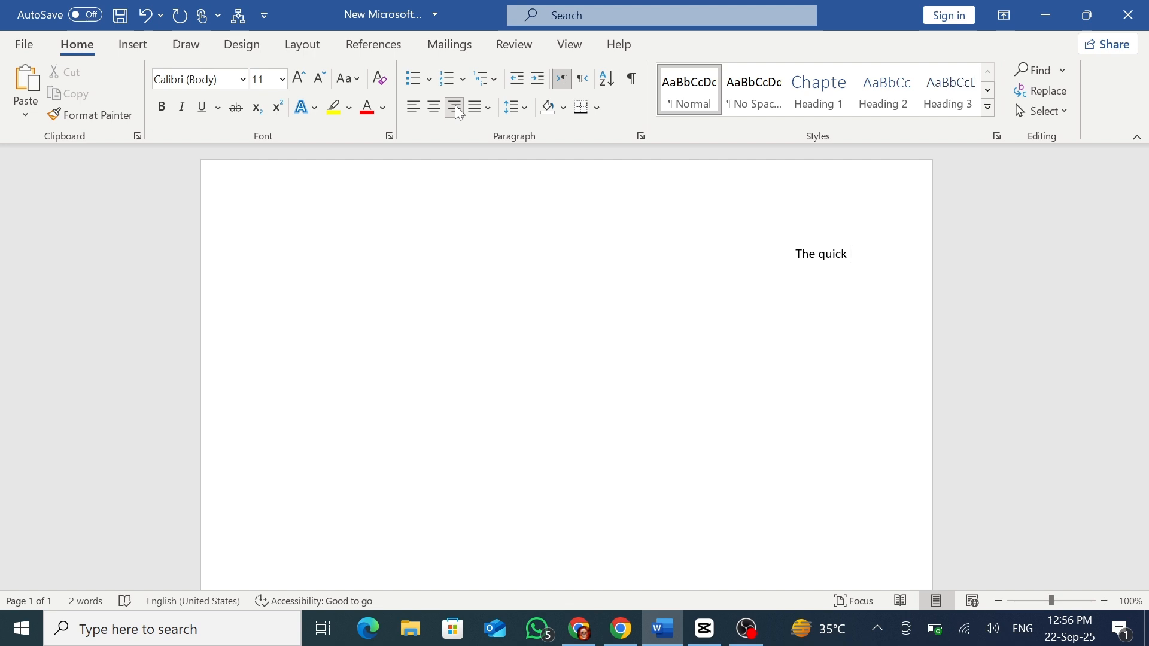
text(brown fox)
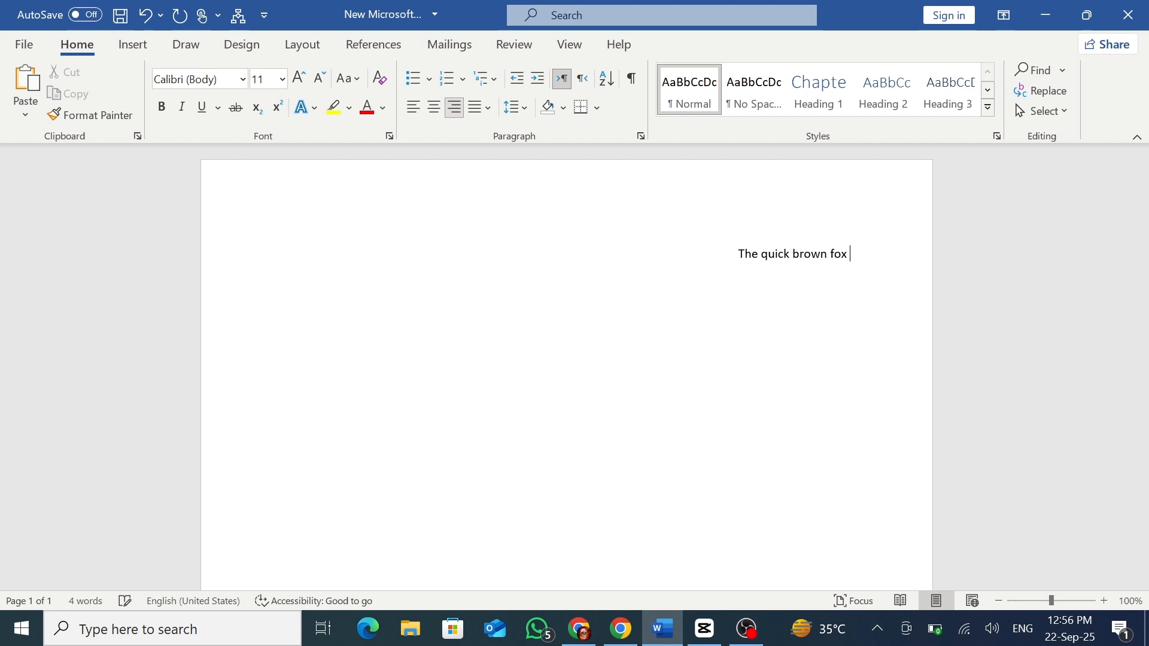
click(413, 114)
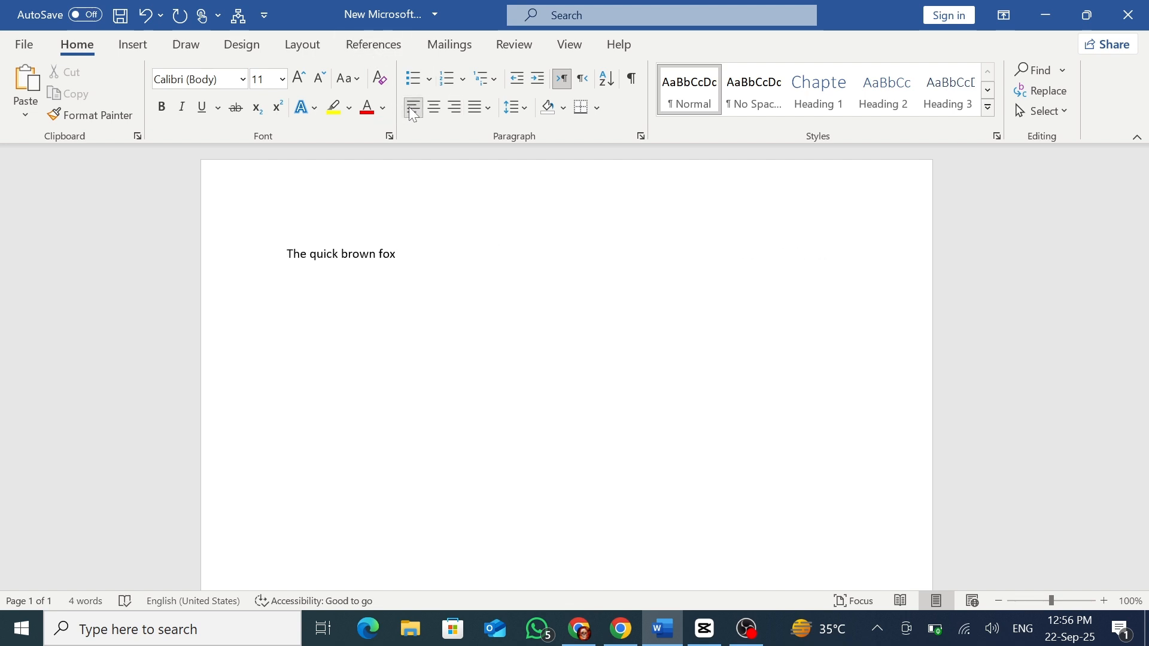
Replace the "The quick brown fox" line with sample paragraphs generated by =rand().
triple_click(431, 254)
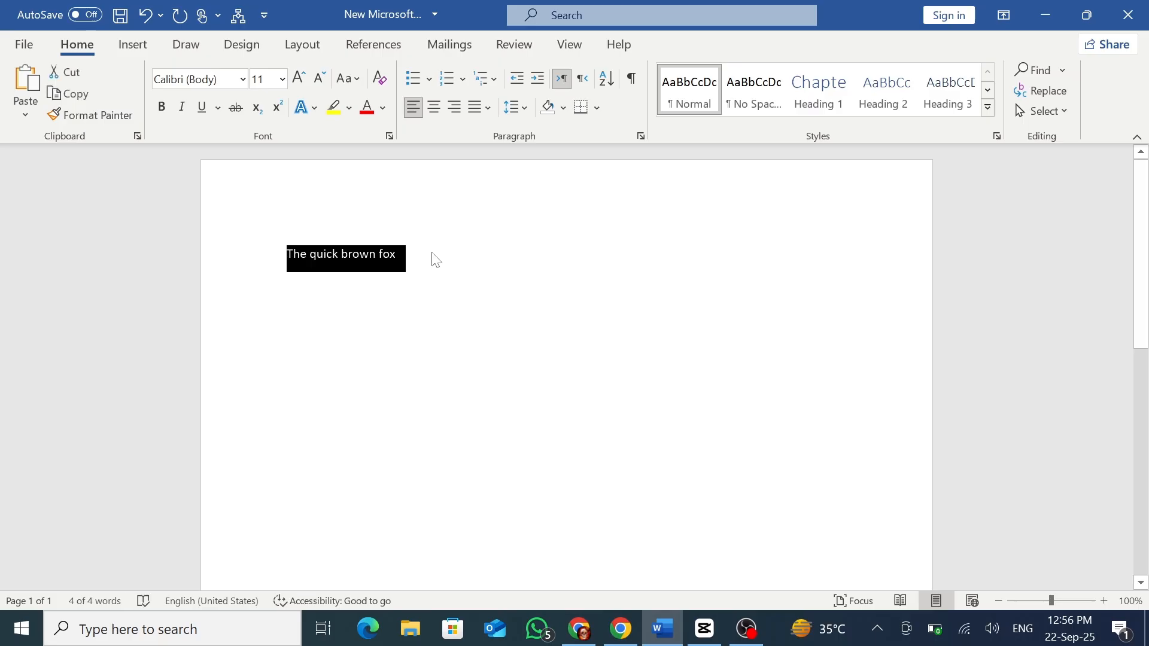
text(=rand())
key(Return)
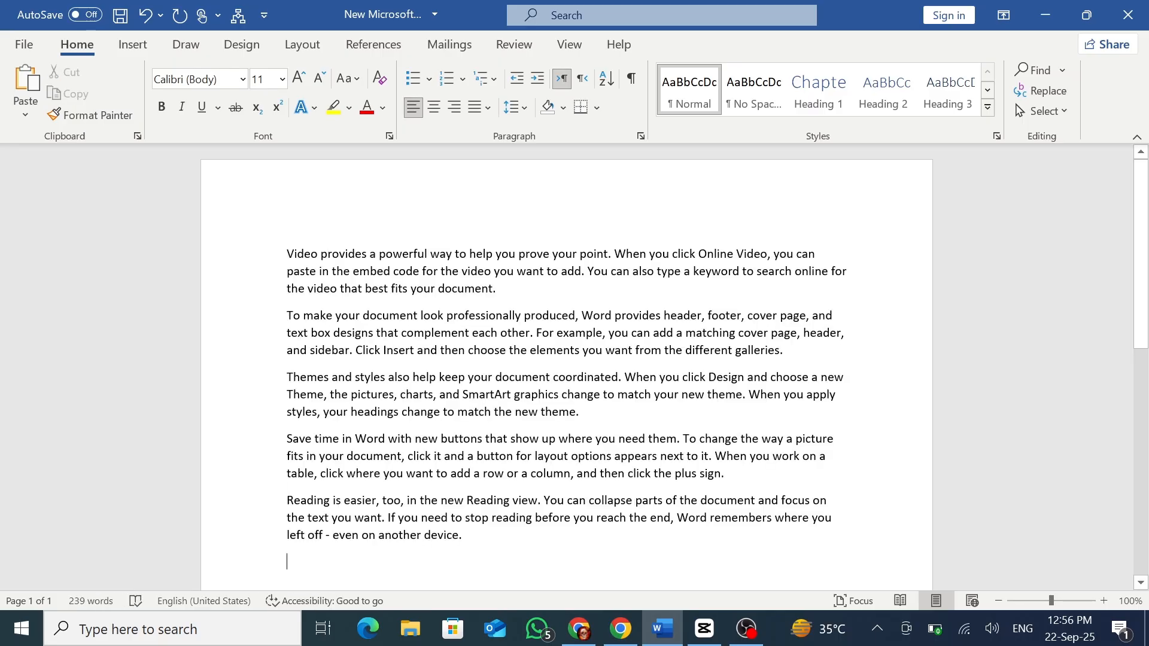
Increase the indent of all the sample paragraphs by five levels.
key(ctrl+a)
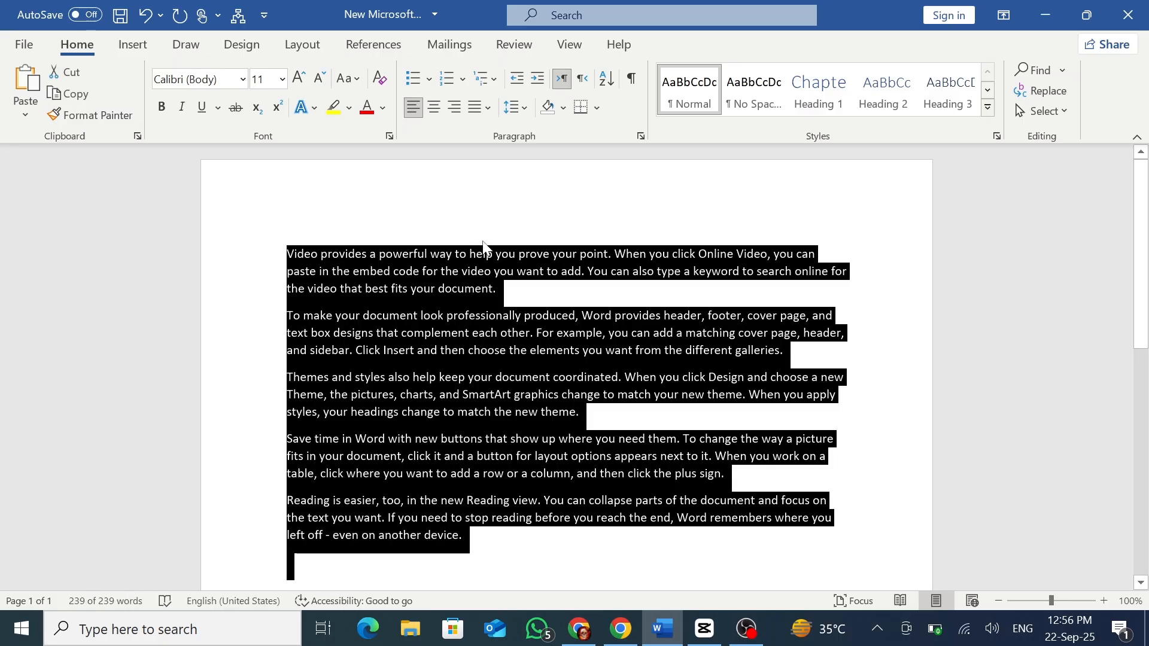
click(537, 89)
click(537, 89)
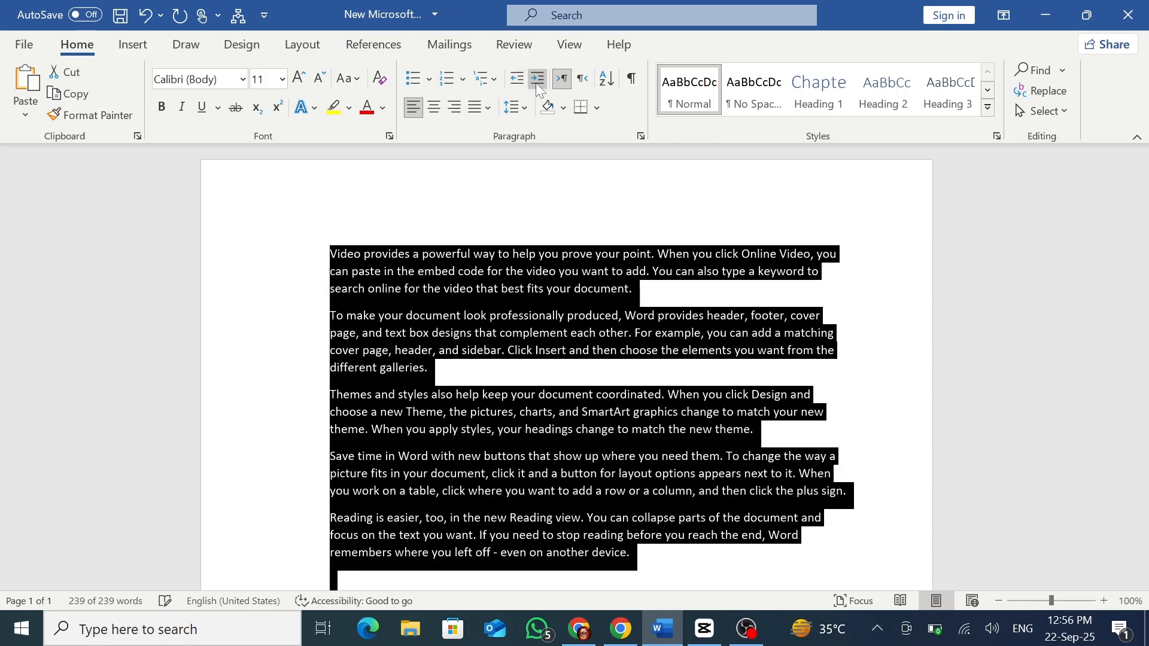
click(537, 88)
click(538, 88)
click(537, 89)
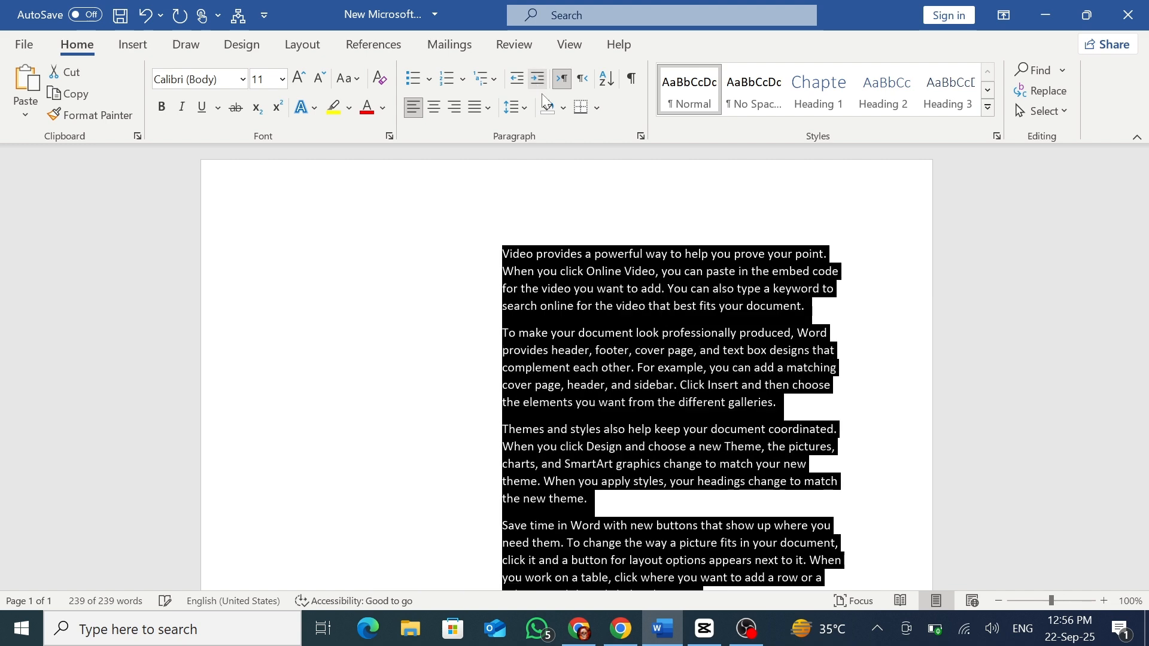
click(566, 290)
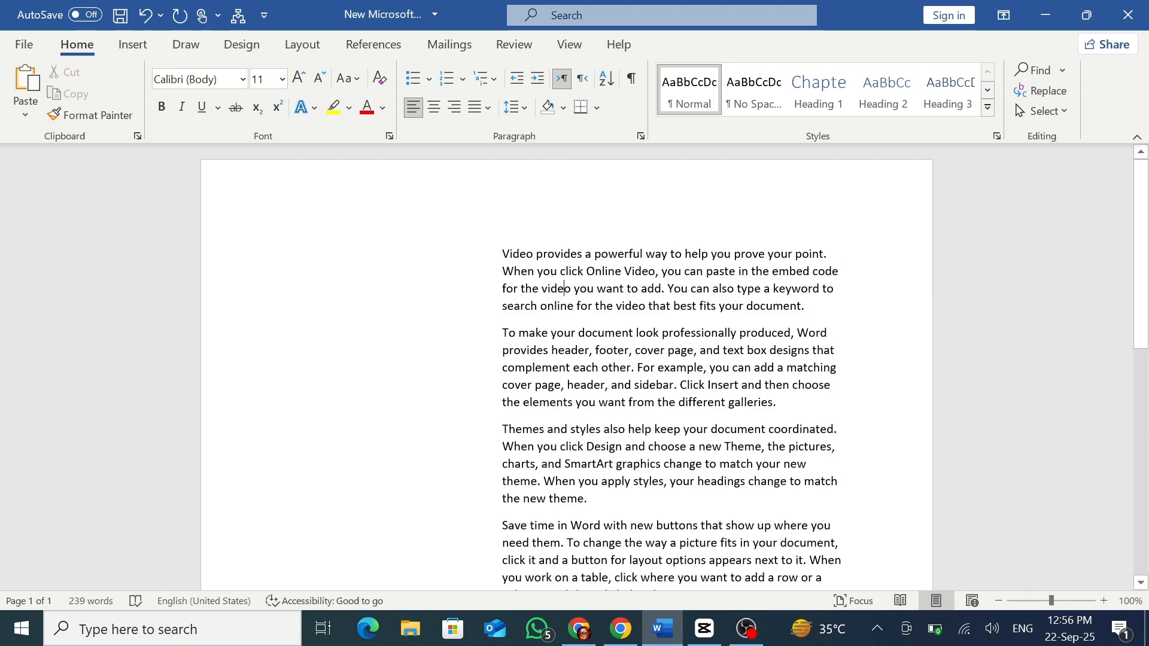
Decrease the indent of all the sample paragraphs by five levels, back to the margin.
key(ctrl+a)
click(516, 85)
click(516, 84)
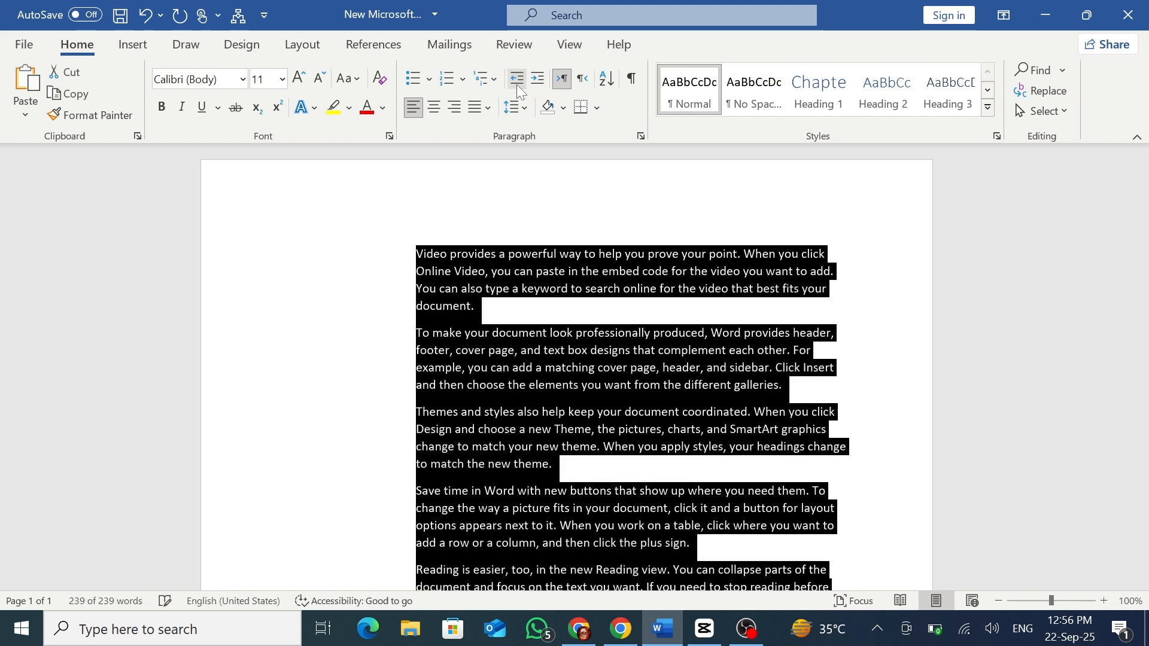
click(516, 84)
click(515, 84)
click(516, 84)
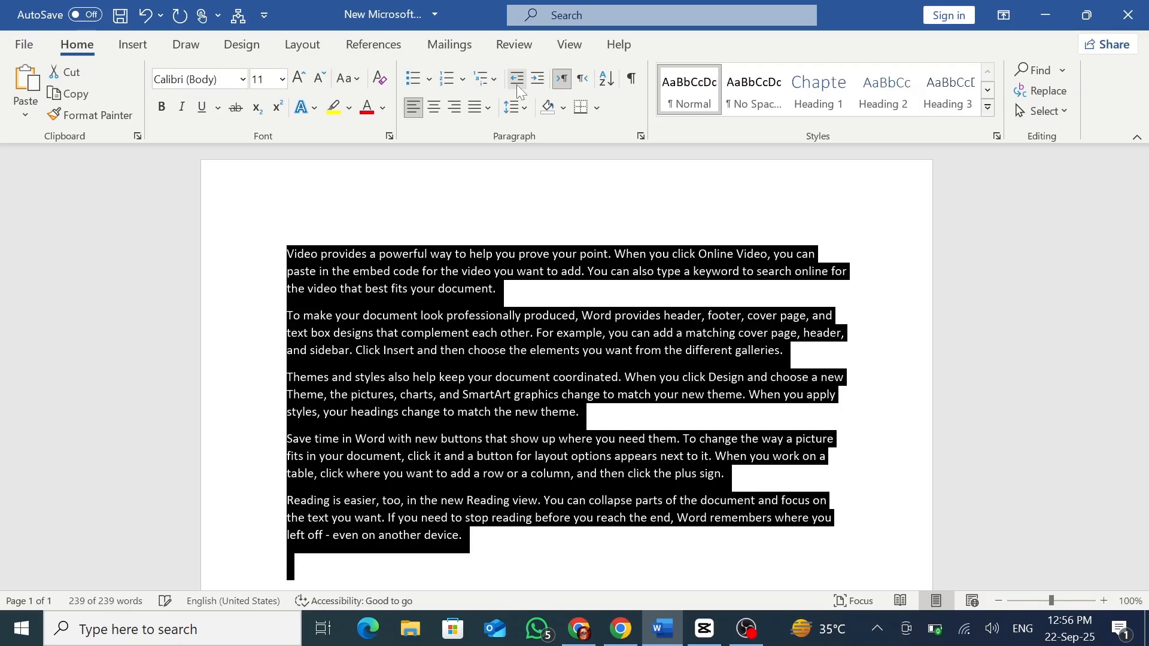
click(529, 312)
Delete all the sample paragraphs and right-align the empty line.
key(ctrl+a)
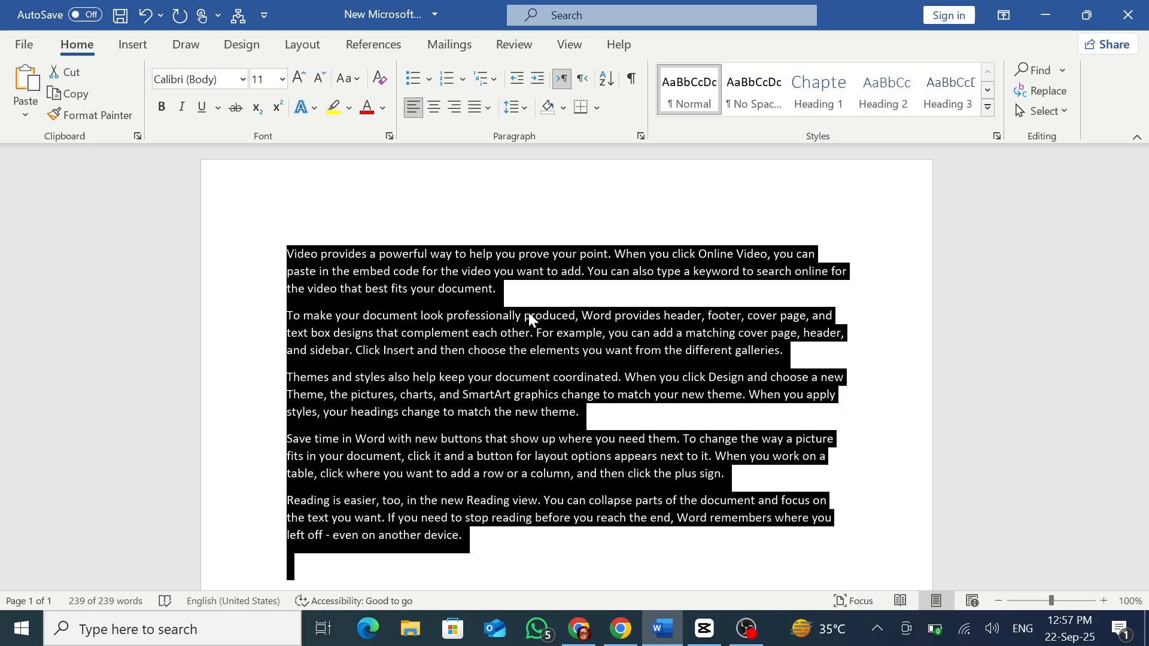
key(Delete)
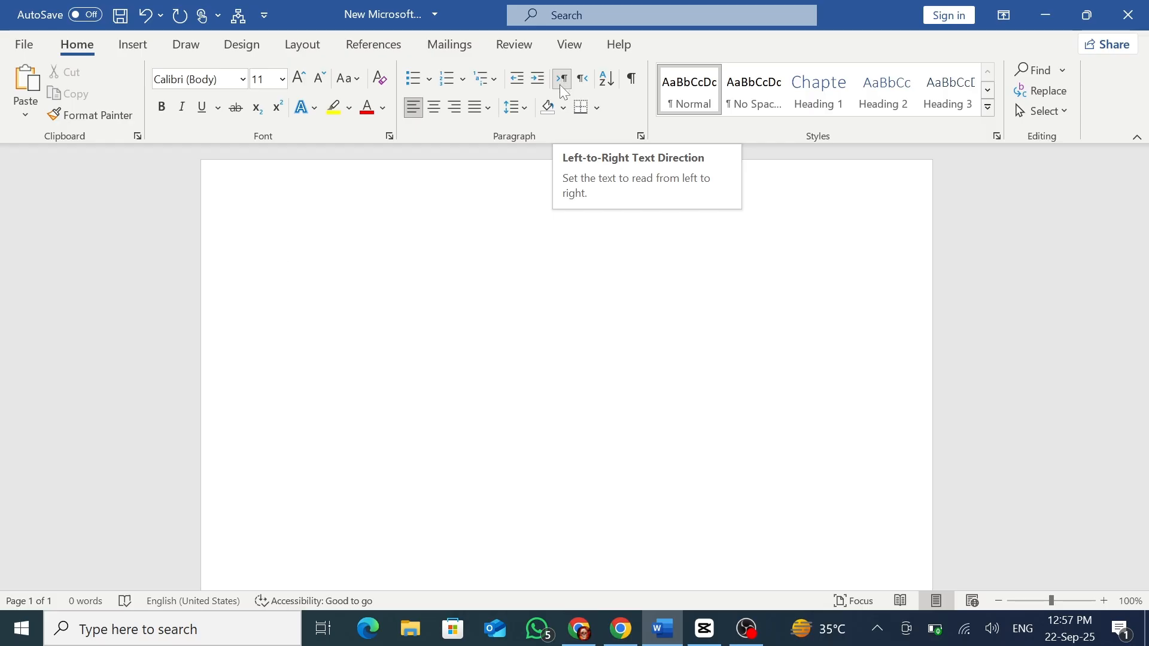
click(459, 116)
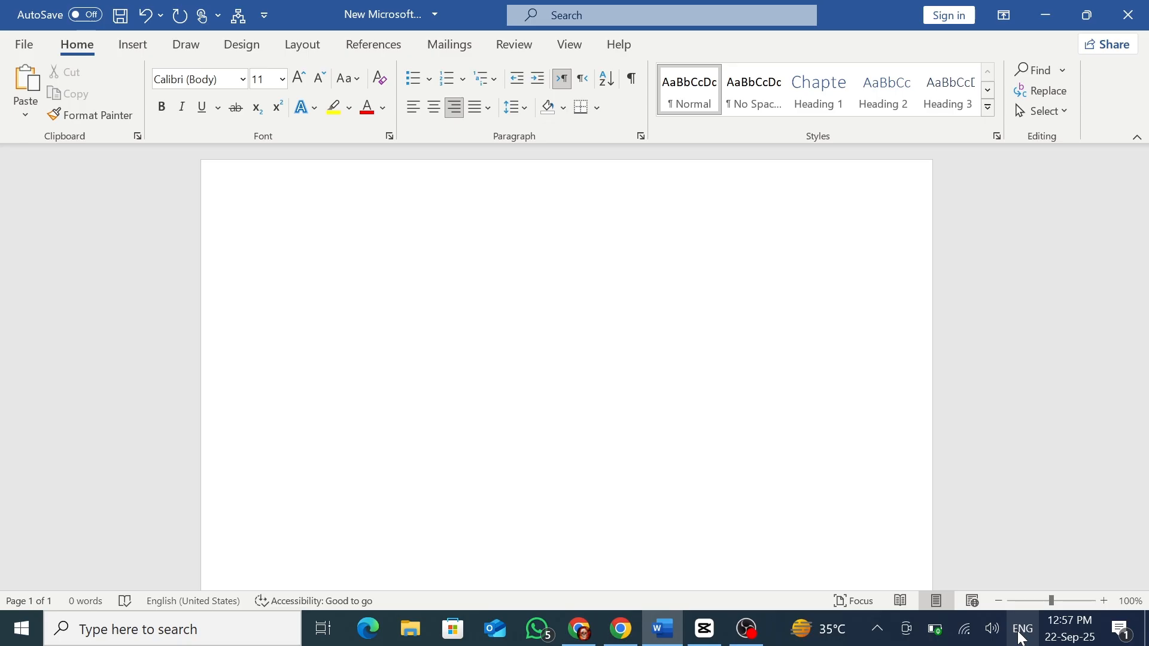
Switch the keyboard to Urdu (Pakistan) and enter "آپ کیسے ہو" on the right-aligned line.
click(1021, 630)
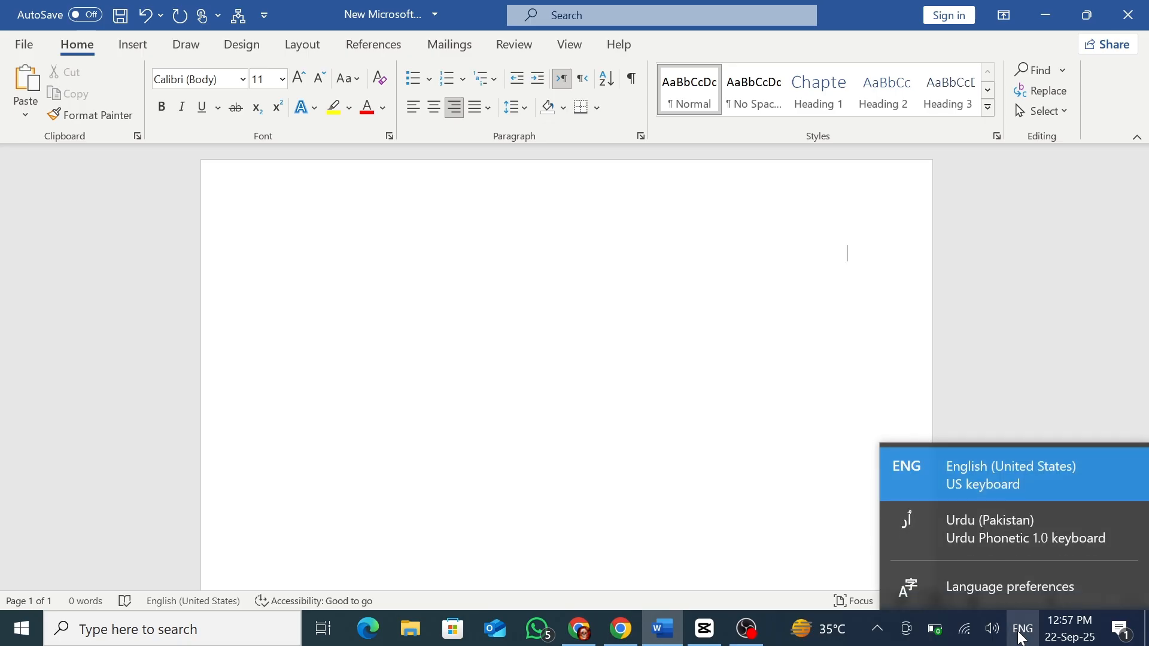
click(991, 543)
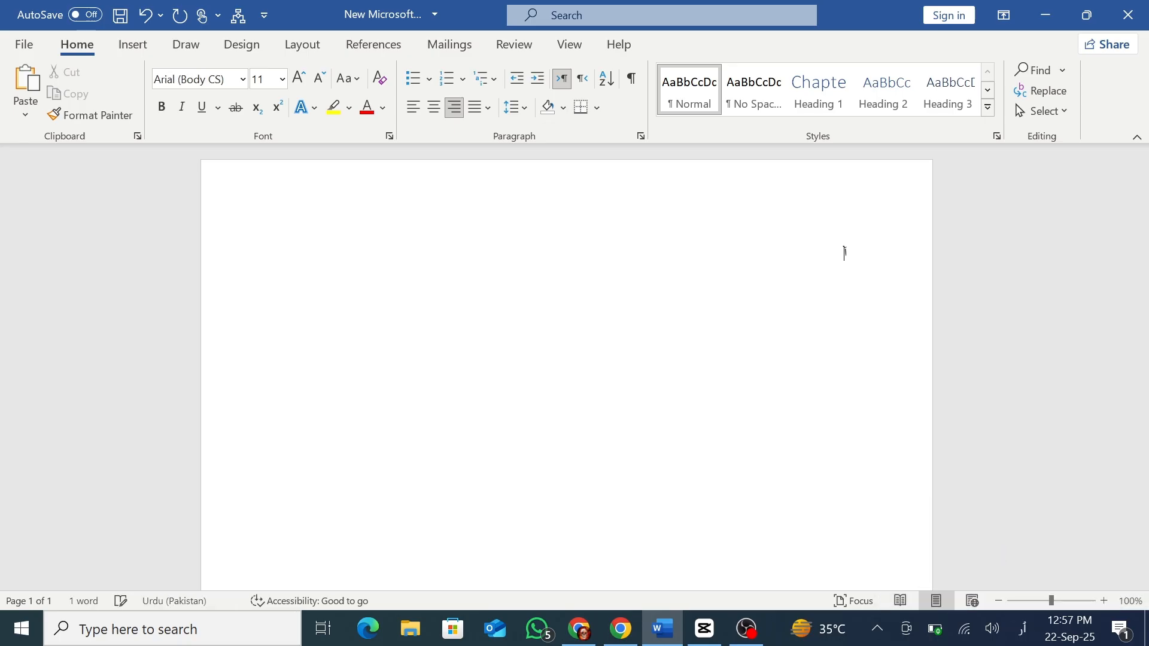
text(آپ کیسے ہو)
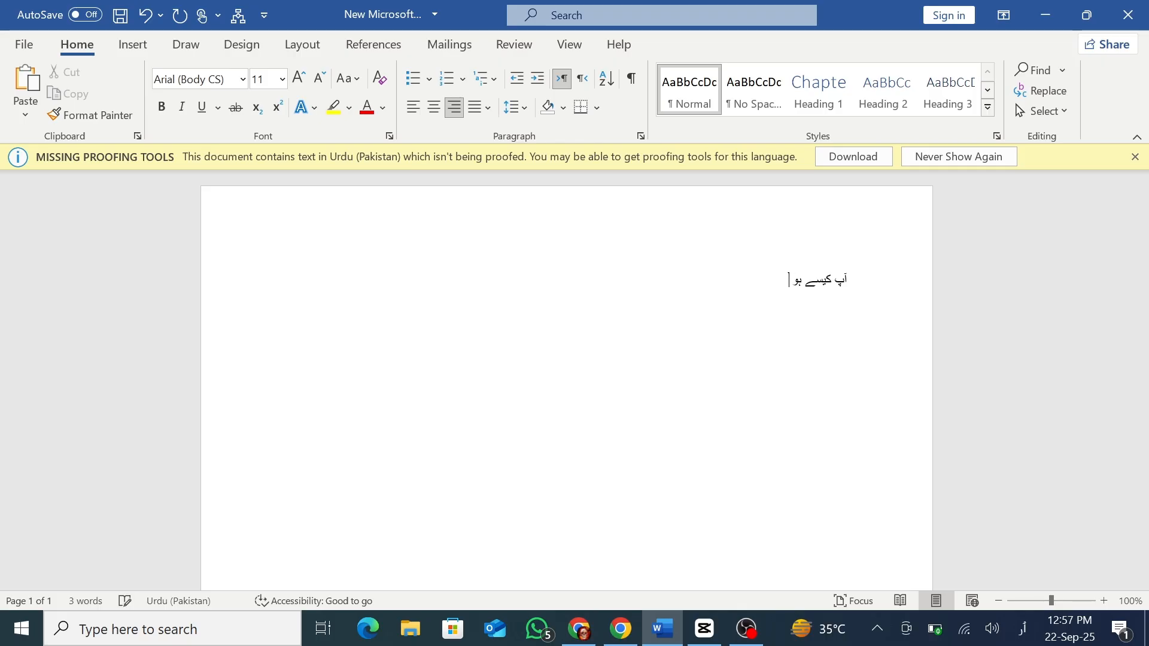
Switch the keyboard to English (United States) and add "you are a" to the Urdu line.
click(1023, 628)
click(991, 495)
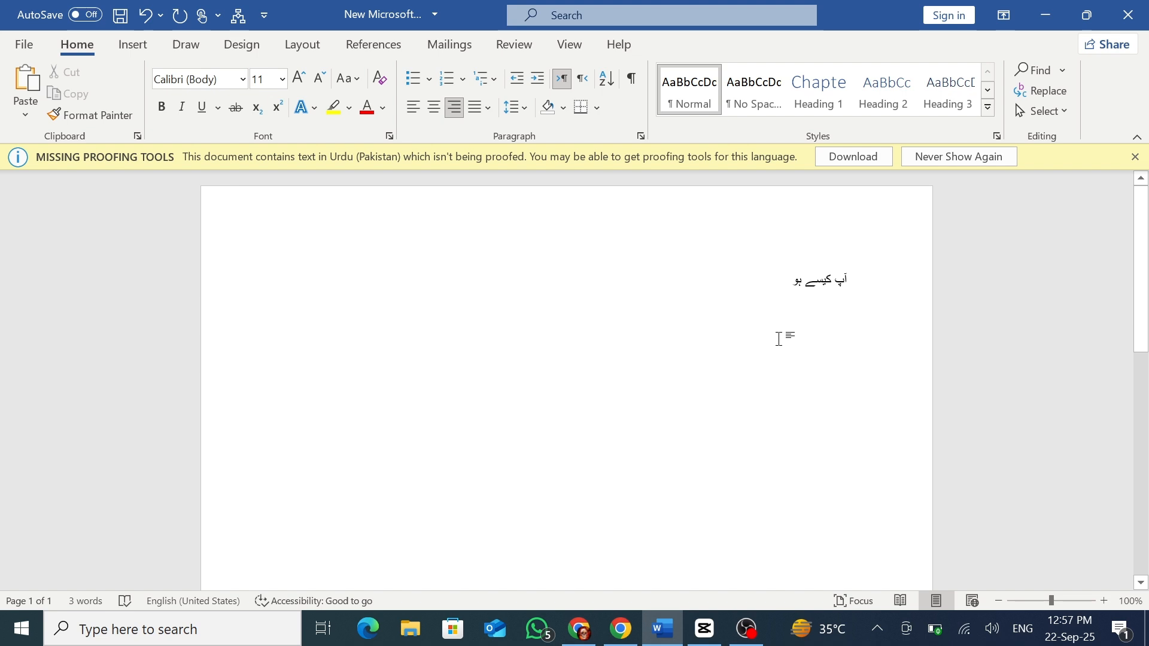
text(you)
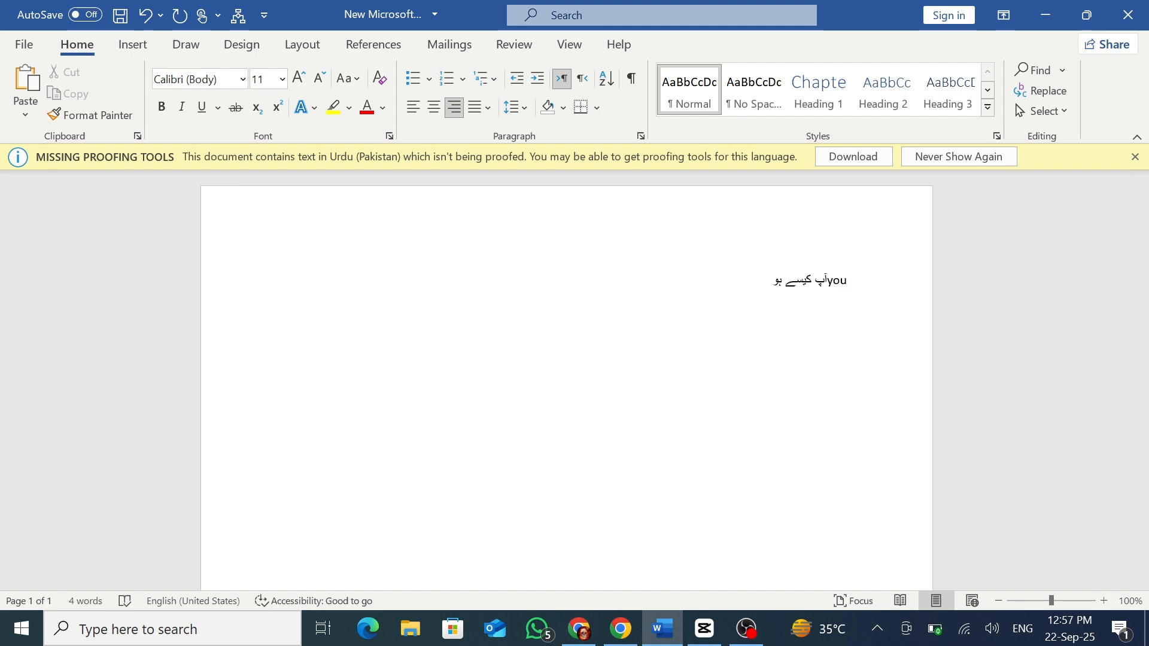
text( are a)
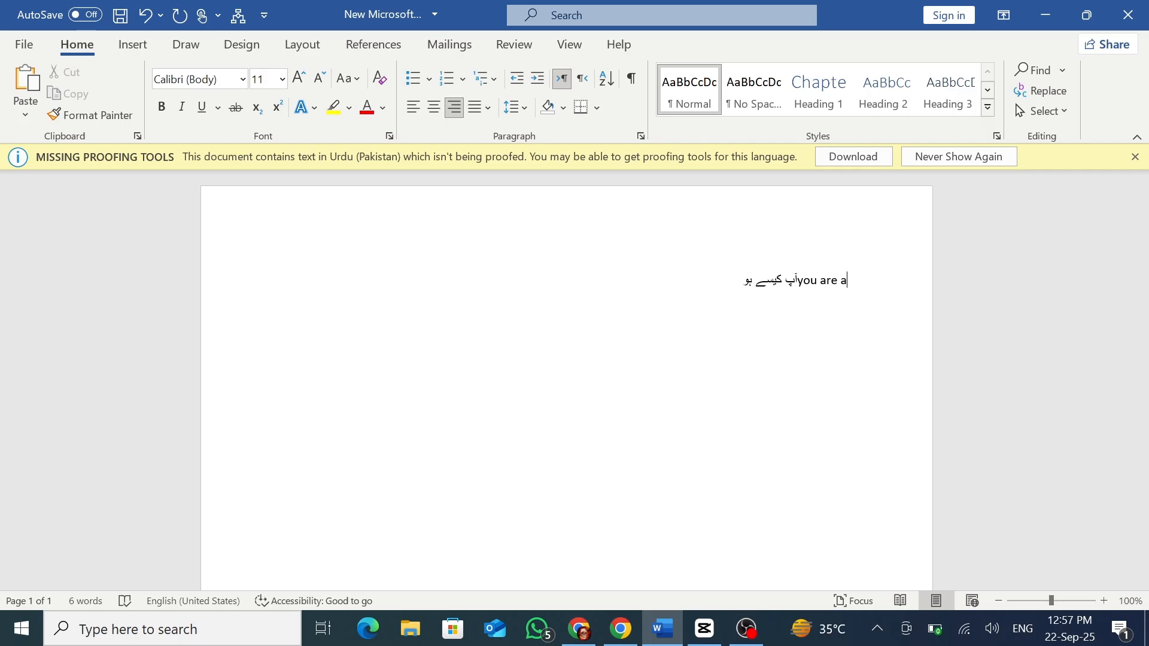
Dismiss the missing proofing tools notice and give the mixed Urdu-English line right-to-left text direction with right alignment.
click(1135, 157)
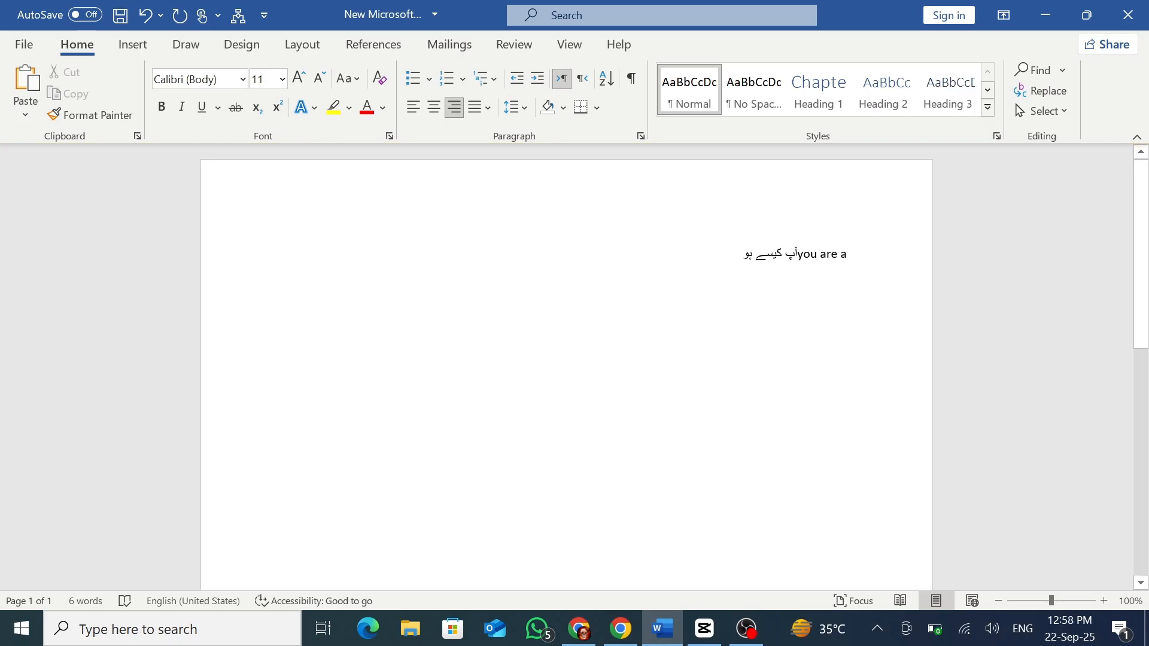
click(583, 82)
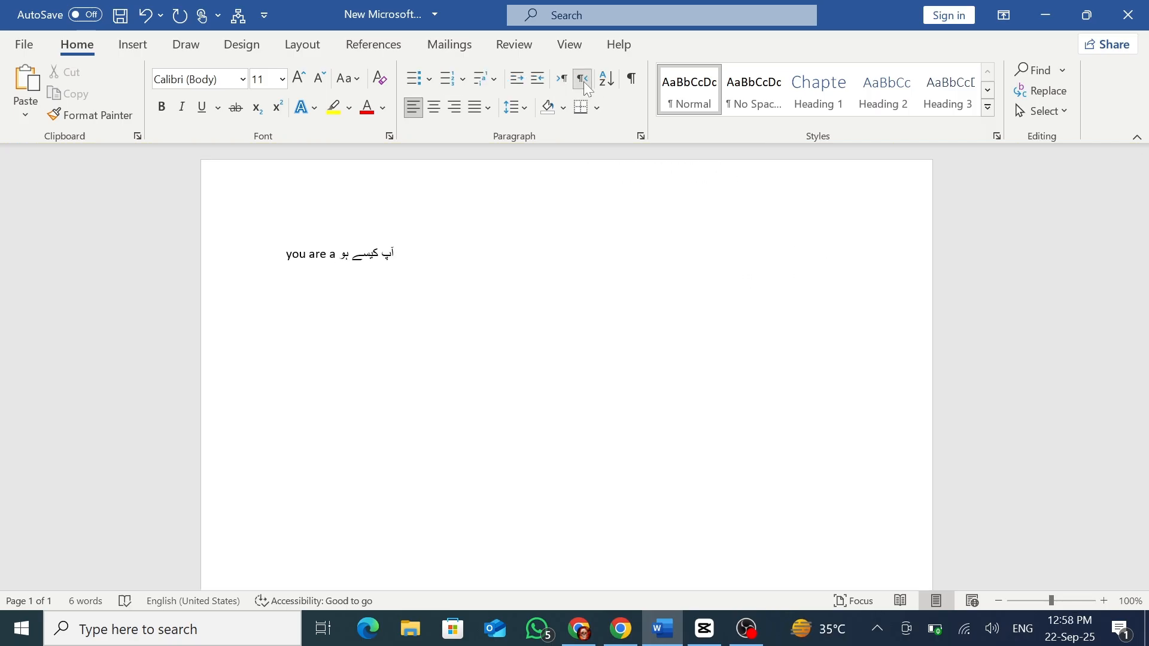
click(454, 112)
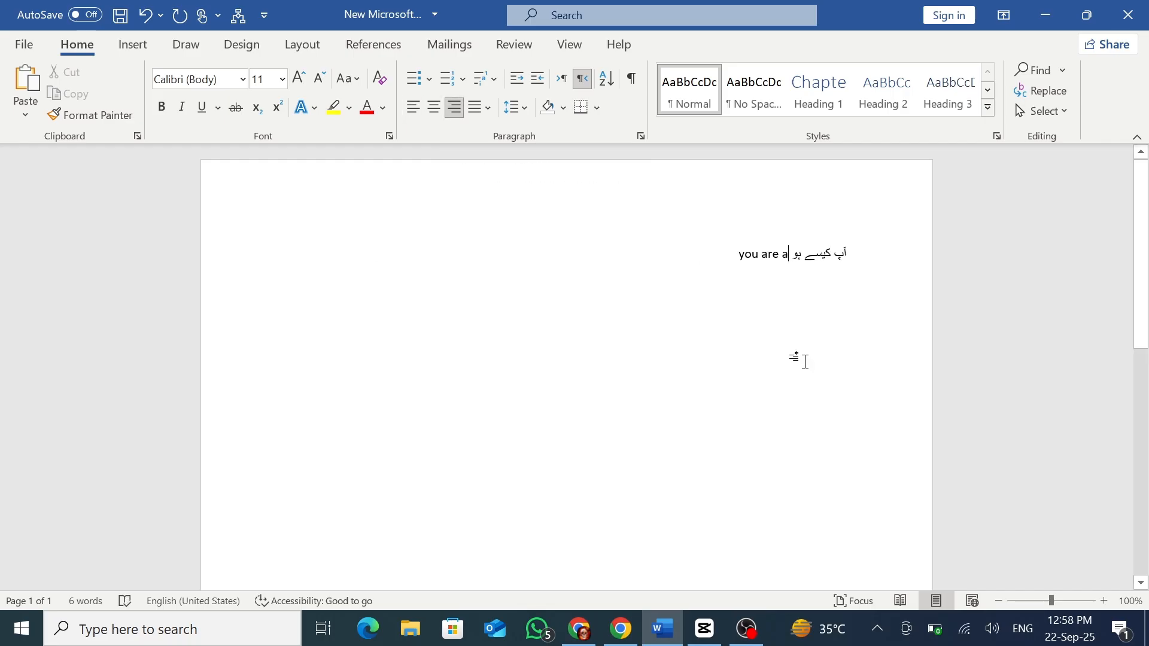
Switch the keyboard to Urdu (Pakistan) and add "کل مجھہ سے ملو" after the English words on the mixed line.
click(1020, 625)
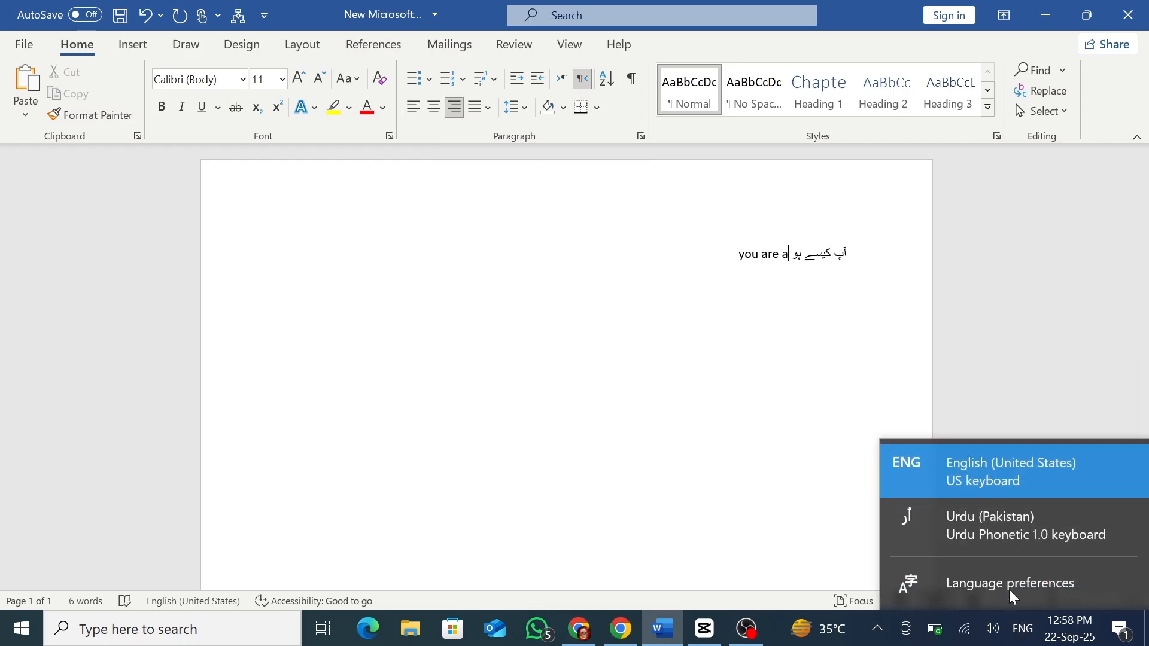
click(975, 536)
text(ک)
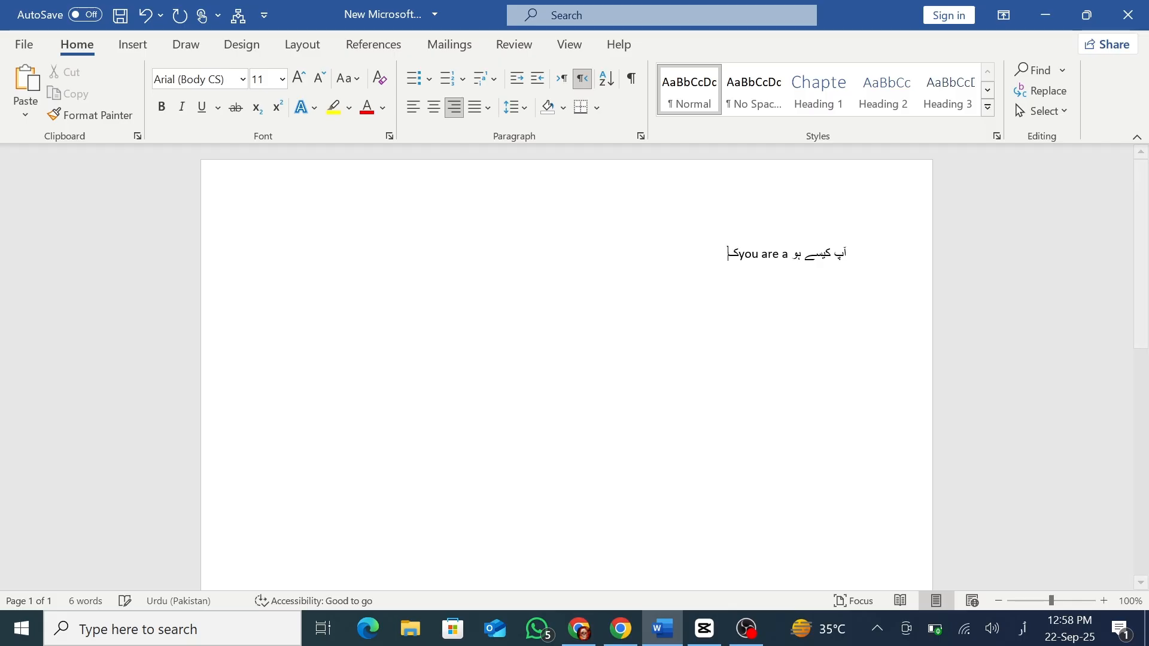
key(BackSpace)
text(کل مچ)
text(ھہ سے ملو)
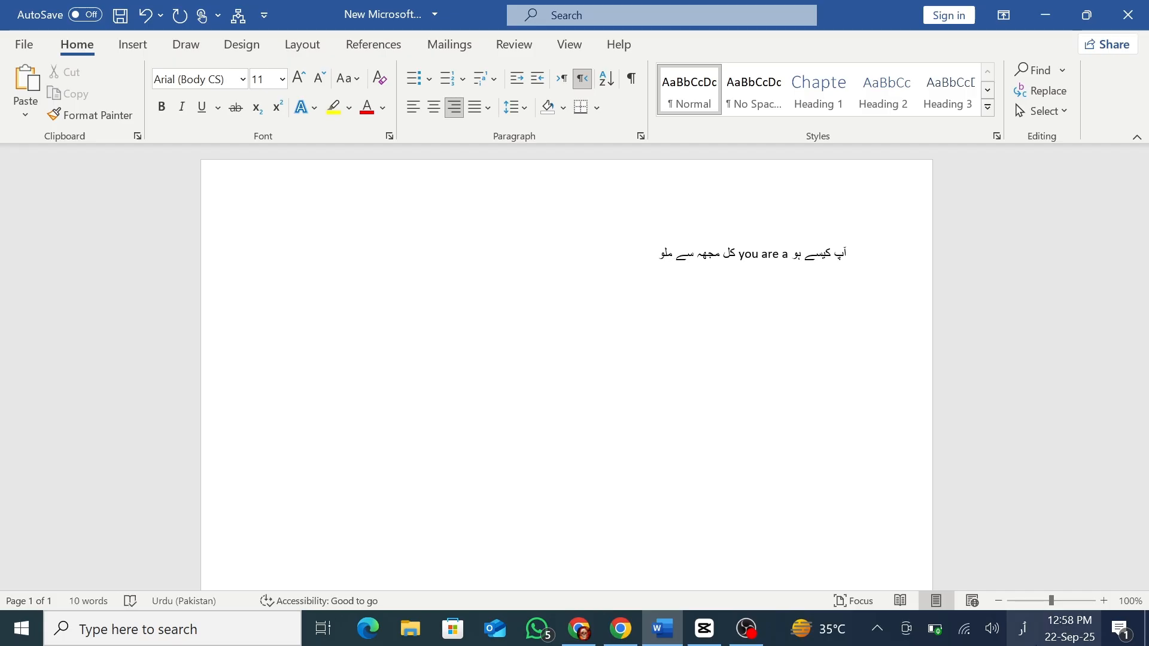
Switch the keyboard to English (United States) and add "english" at the end of the mixed line.
click(1022, 629)
click(965, 472)
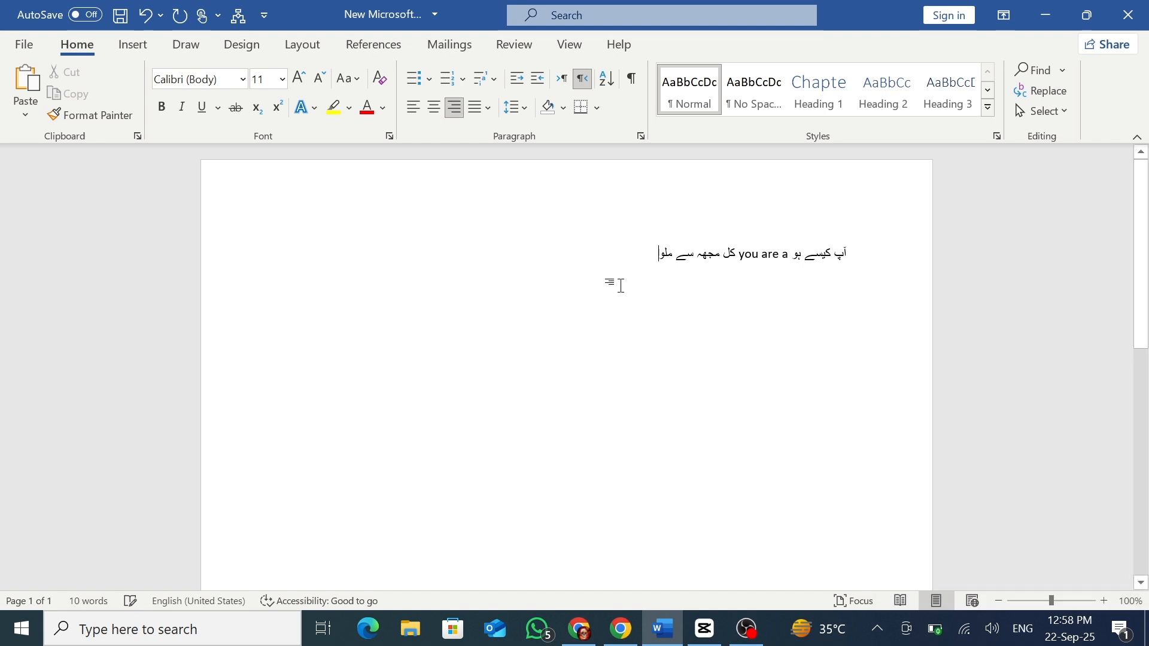
text(english)
Delete all the mixed-language text and generate sample paragraphs with =rand() on the empty page.
key(ctrl+a)
key(BackSpace)
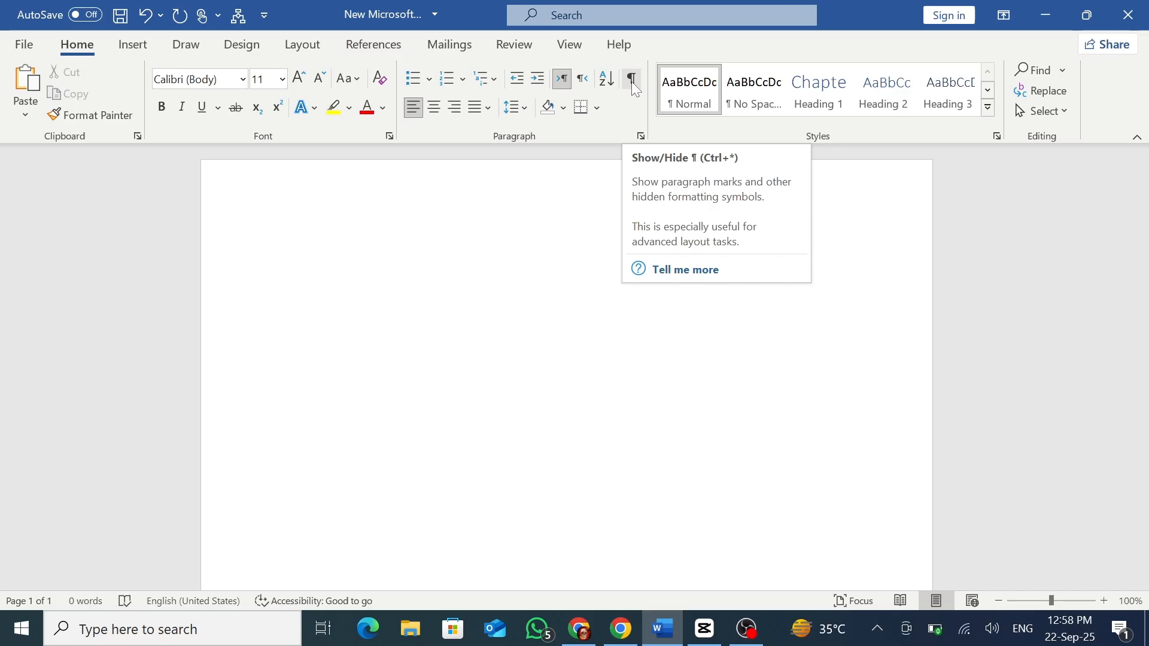
text(=rand())
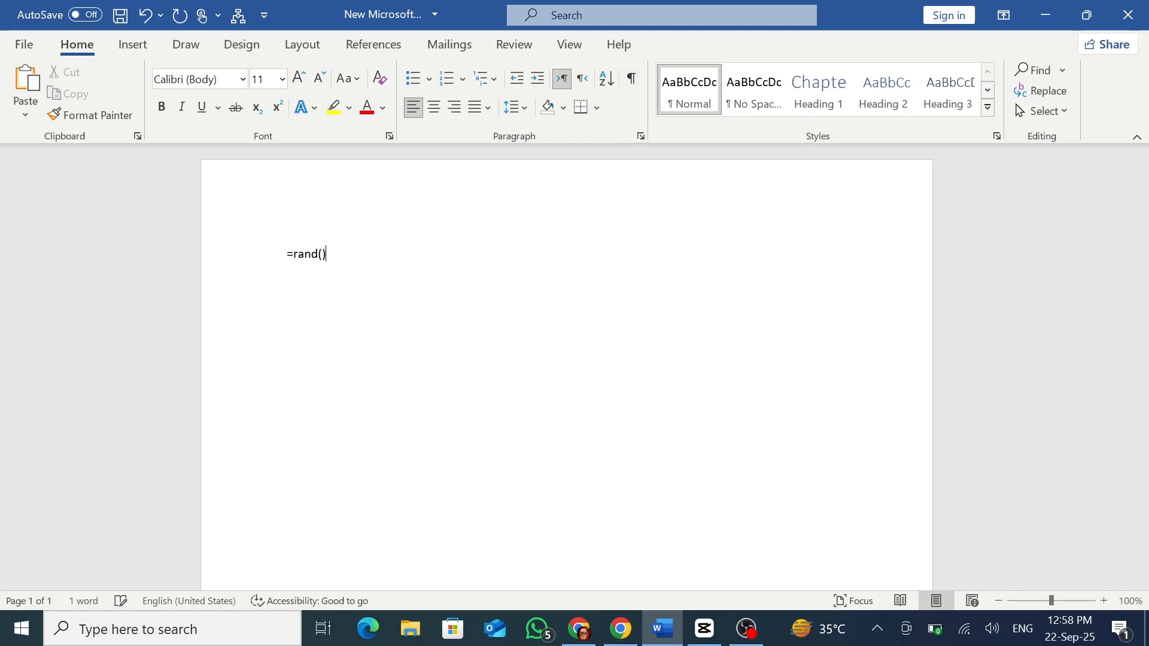
key(Return)
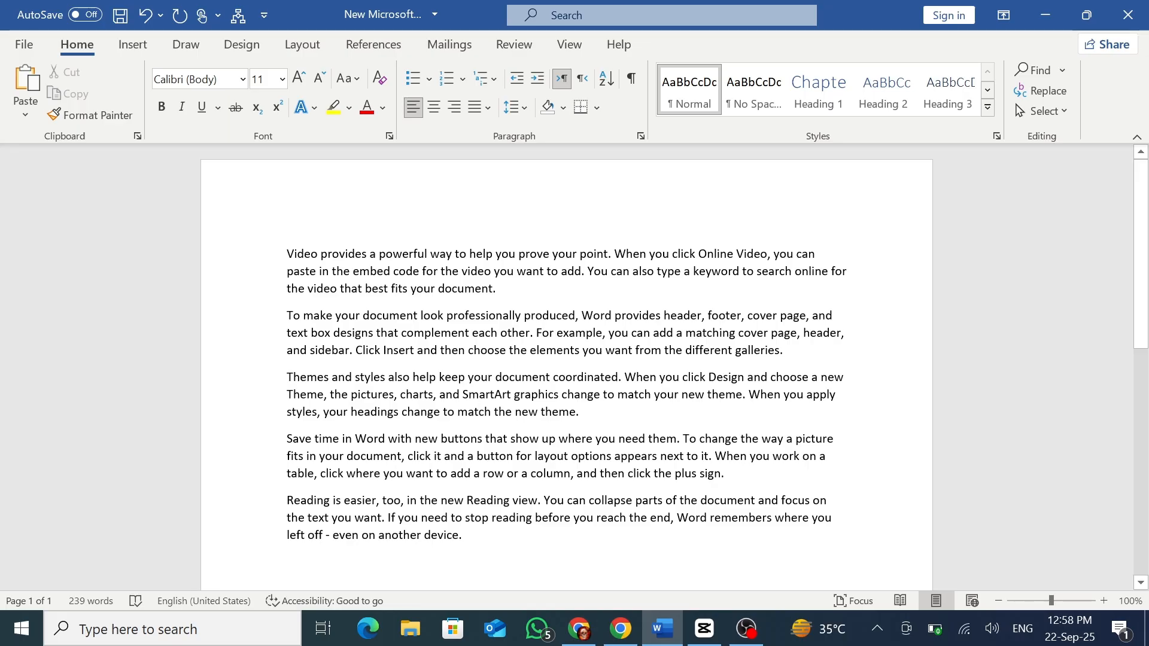
Show the paragraph marks and hidden formatting symbols in the sample text, and hide them again.
click(627, 83)
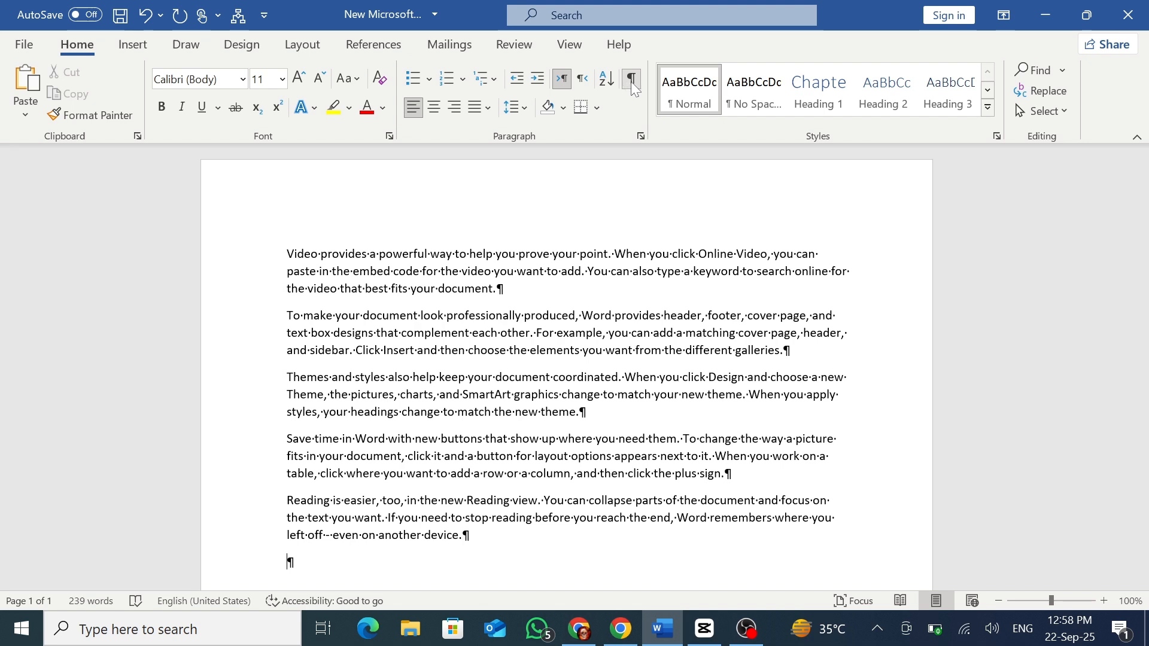
click(631, 86)
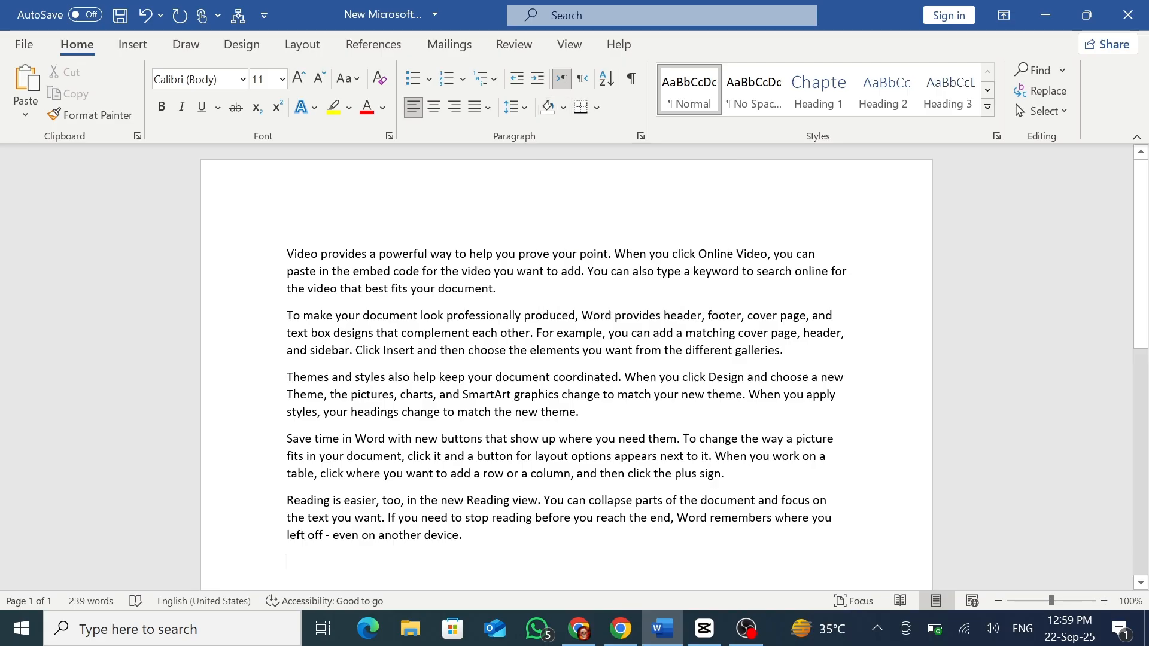
Apply standard red shading to the first two lines of the first paragraph and clear the selection.
drag(287, 253, 848, 272)
click(565, 114)
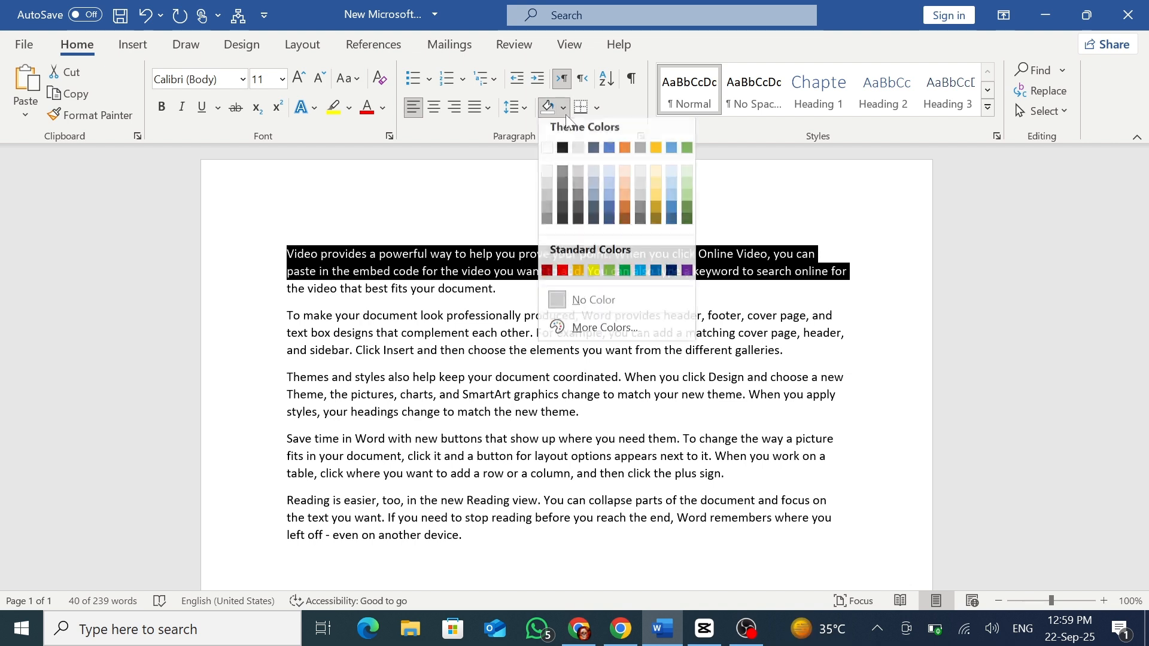
click(563, 266)
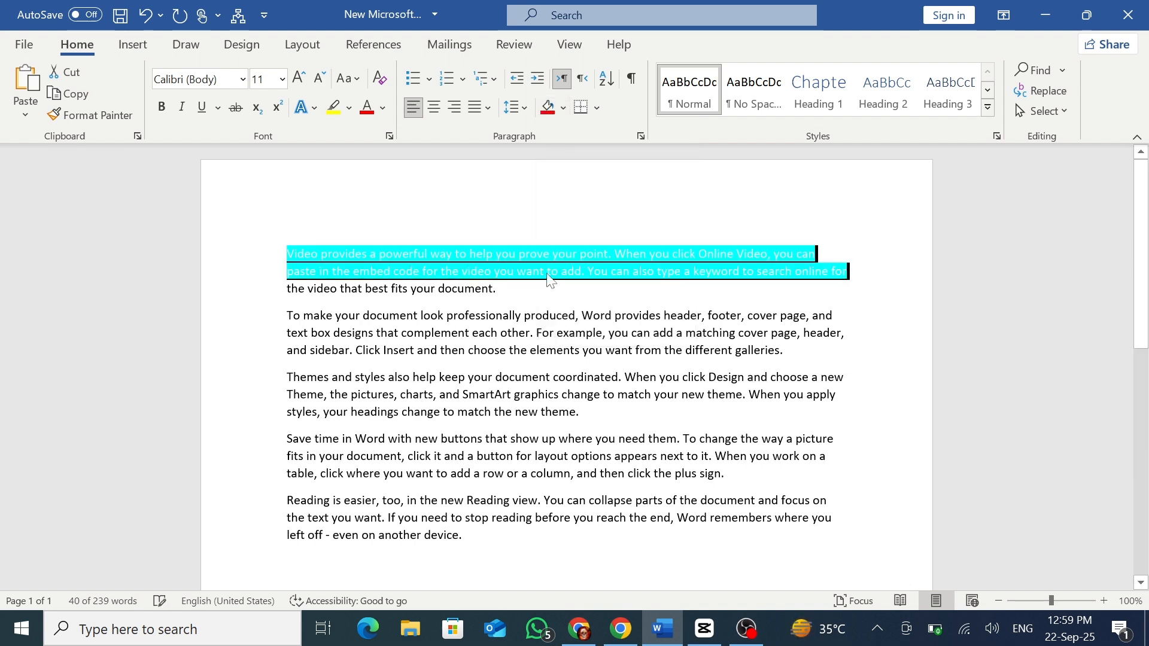
click(552, 276)
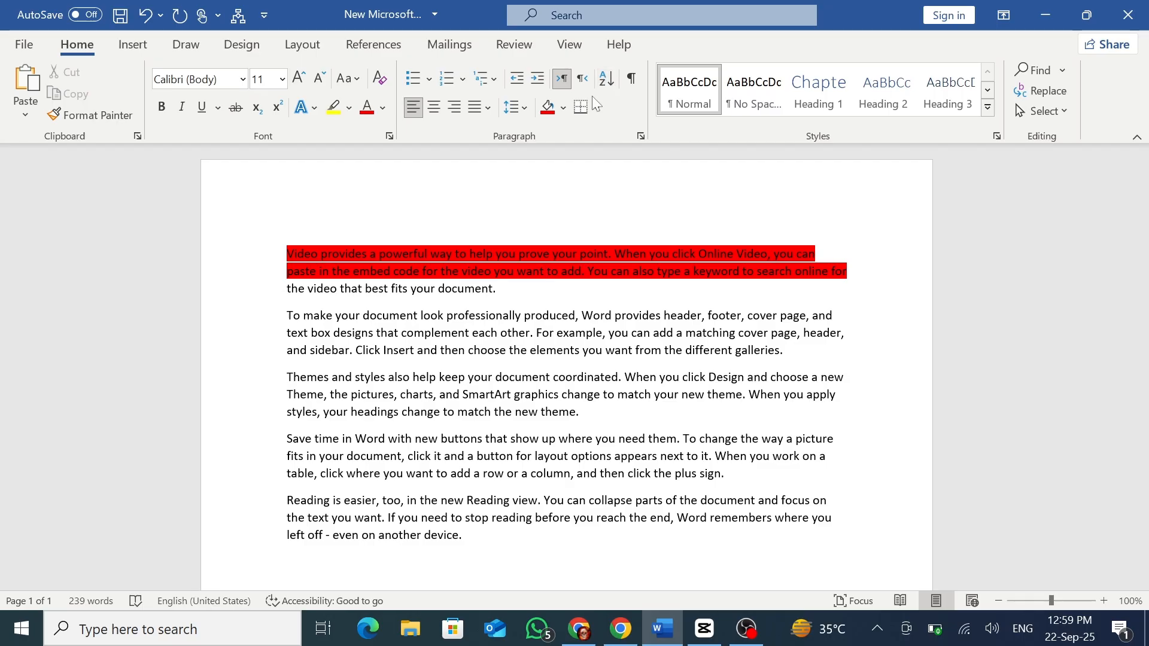
click(148, 50)
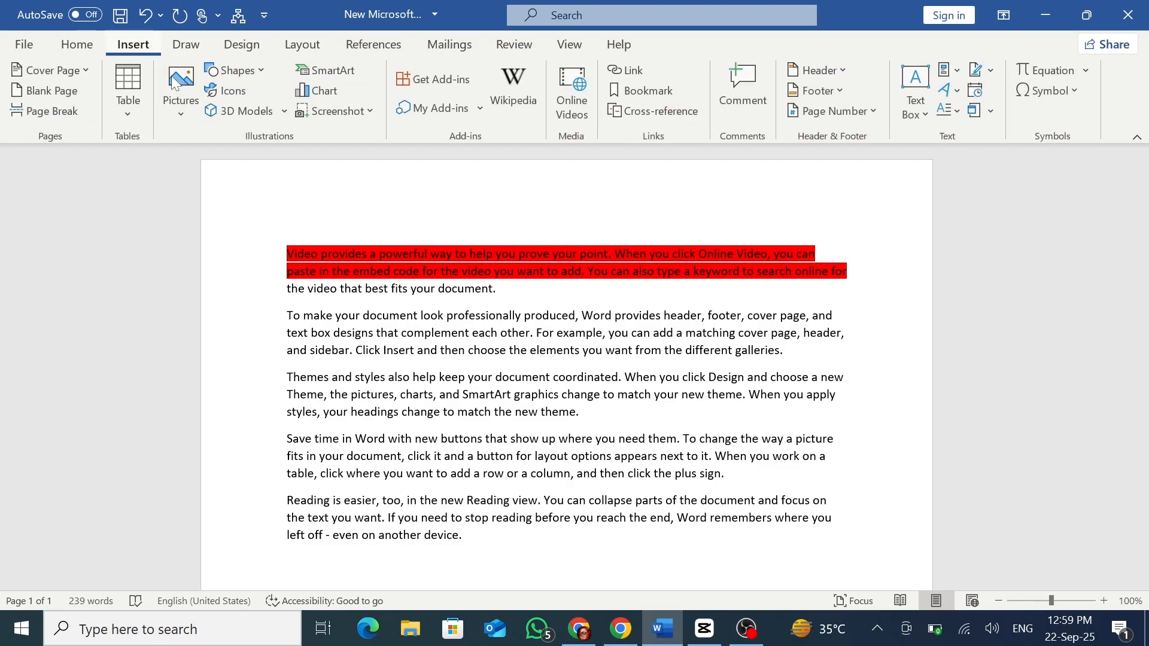
click(86, 50)
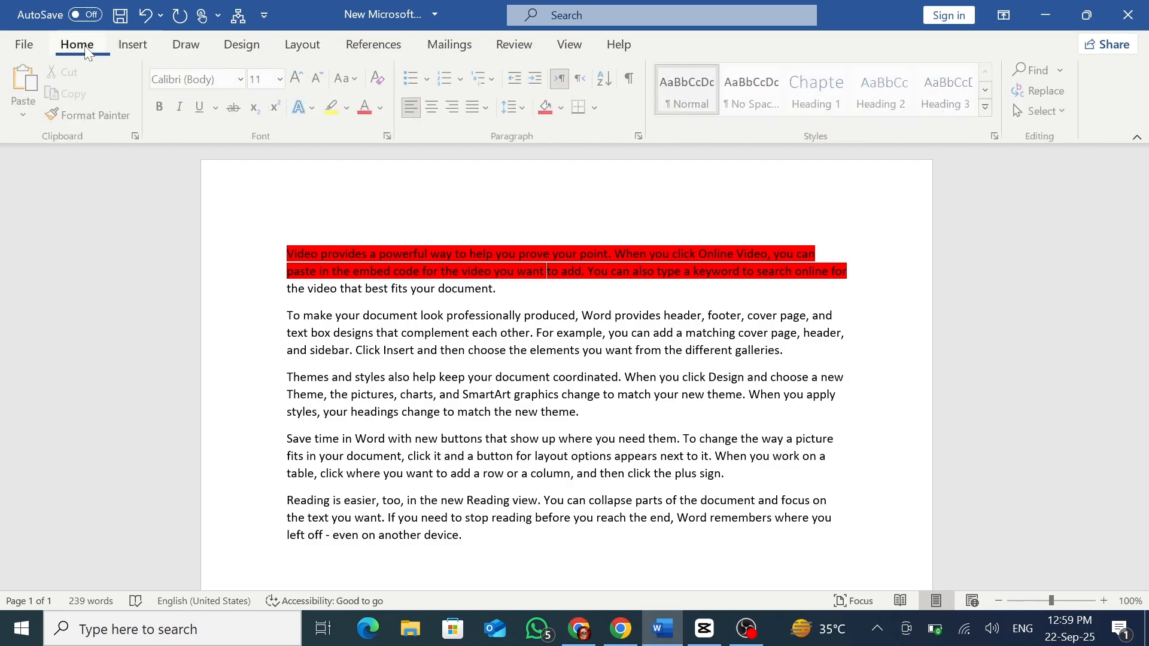